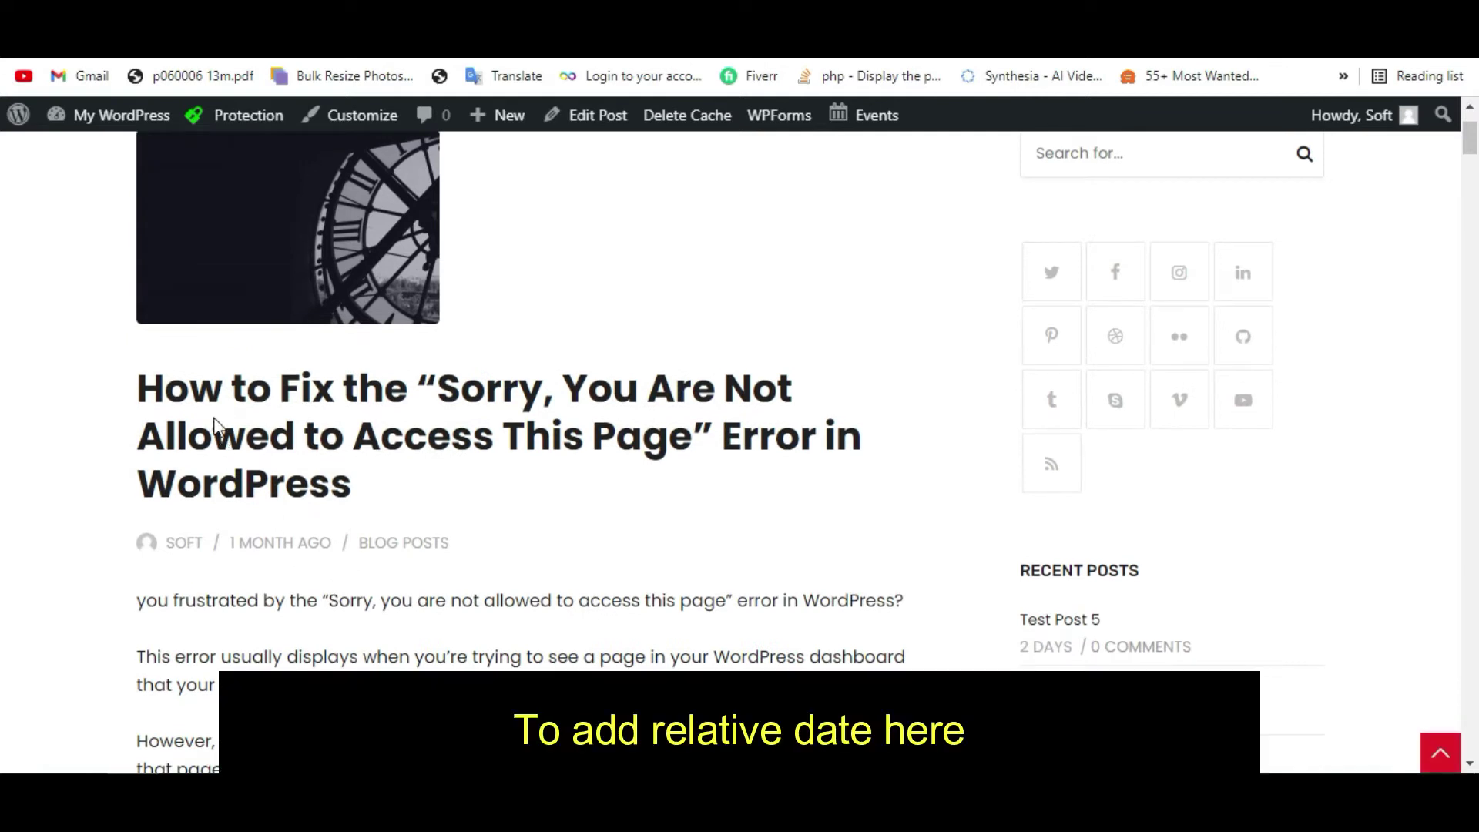
# Step: Go to the admin dashboard, open Installed Plugins, and start adding a new plugin
pyautogui.scroll(-2, 333, 375)
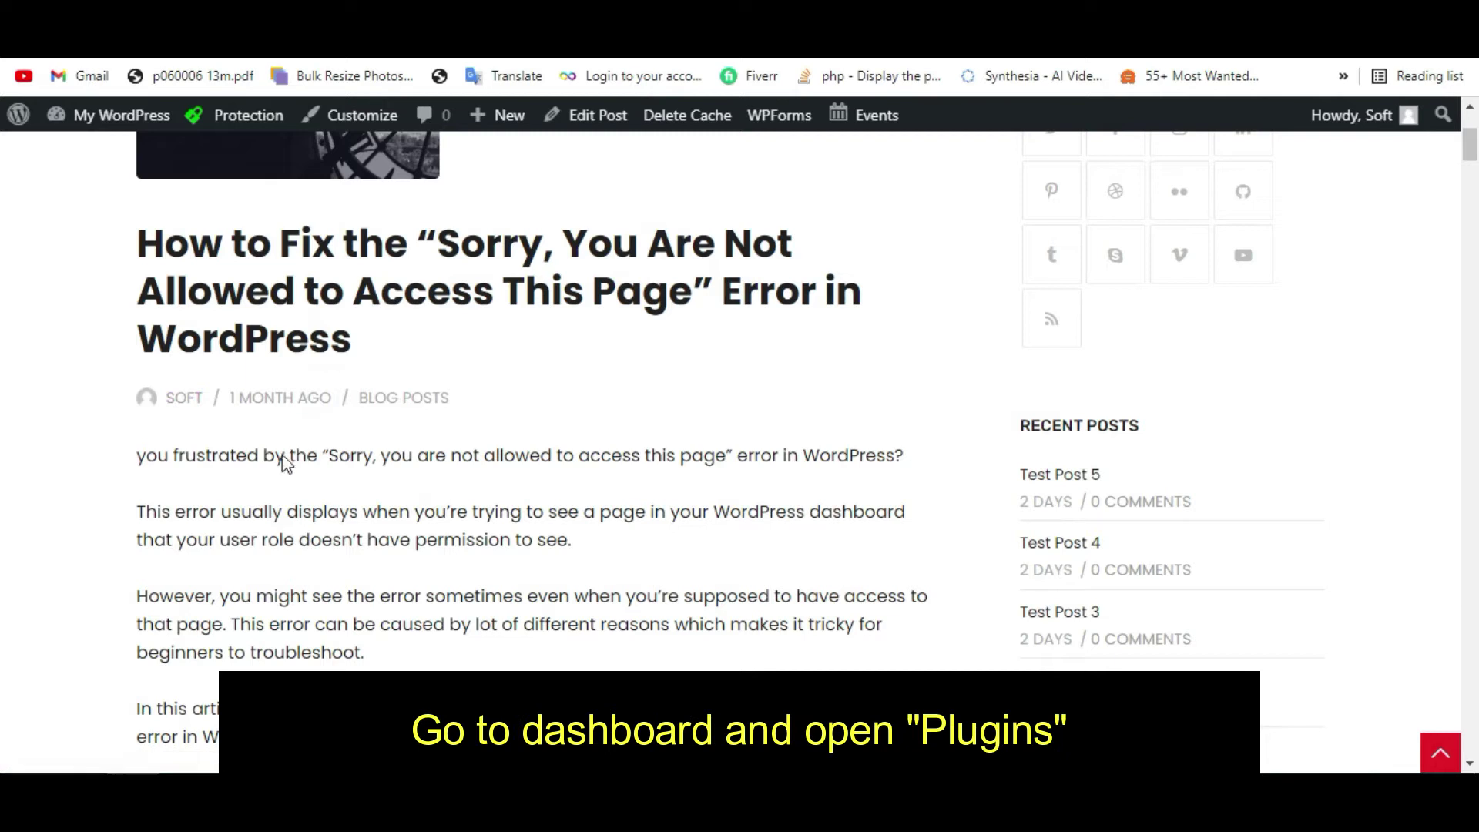
pyautogui.moveTo(120, 114)
pyautogui.click(94, 157)
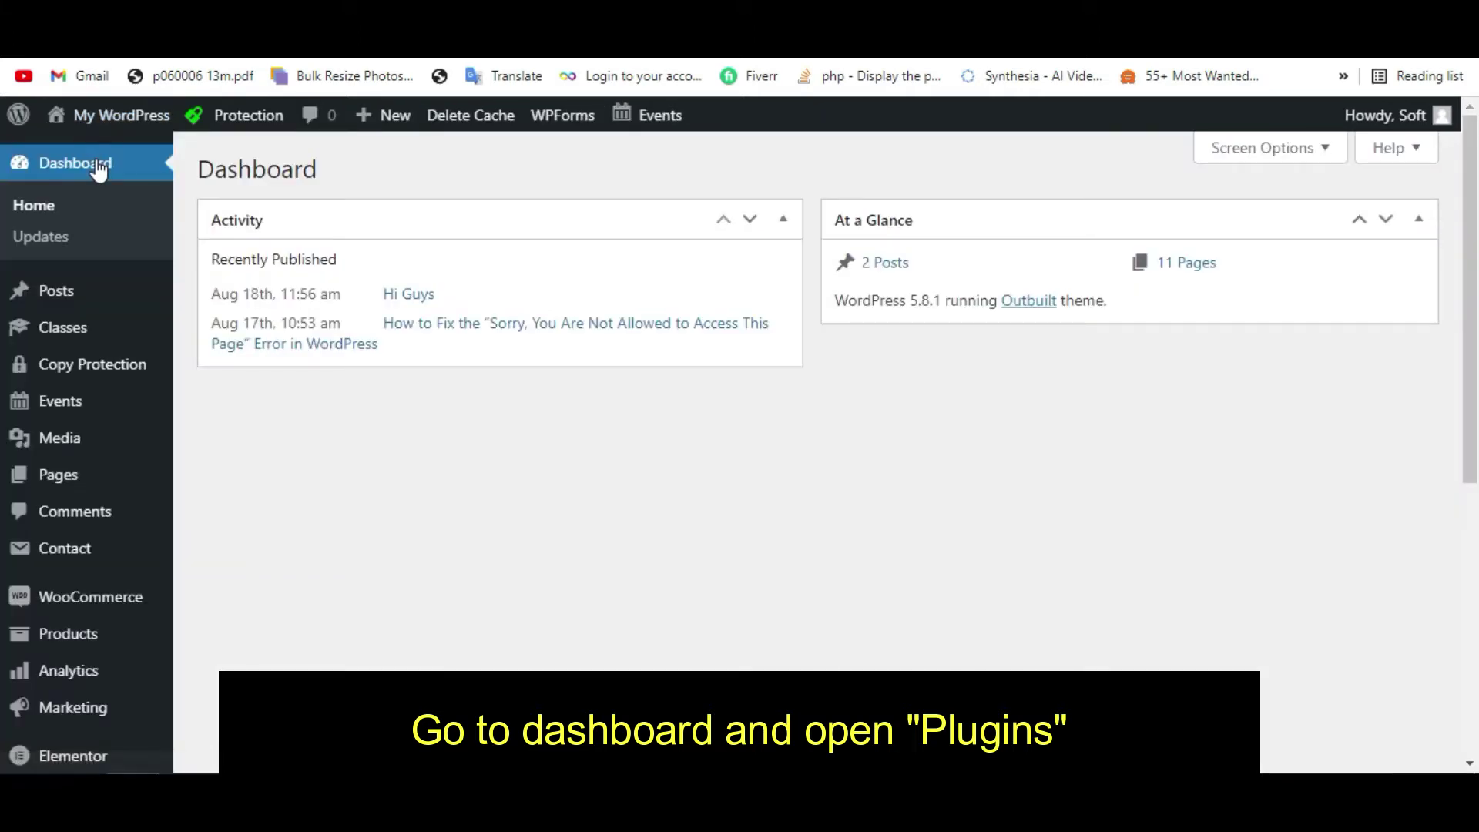
pyautogui.scroll(-3, 48, 539)
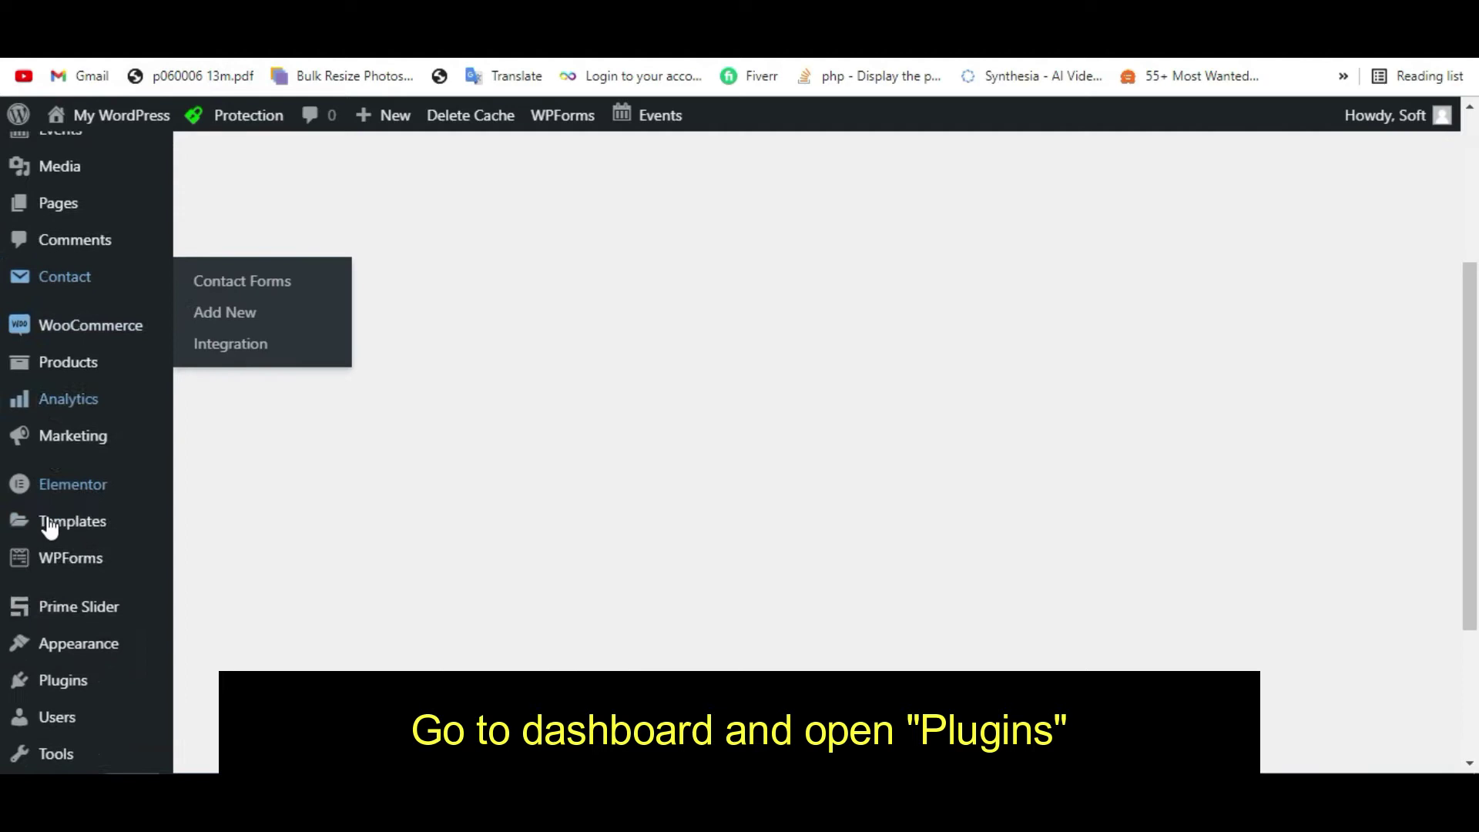
pyautogui.scroll(-3, 46, 513)
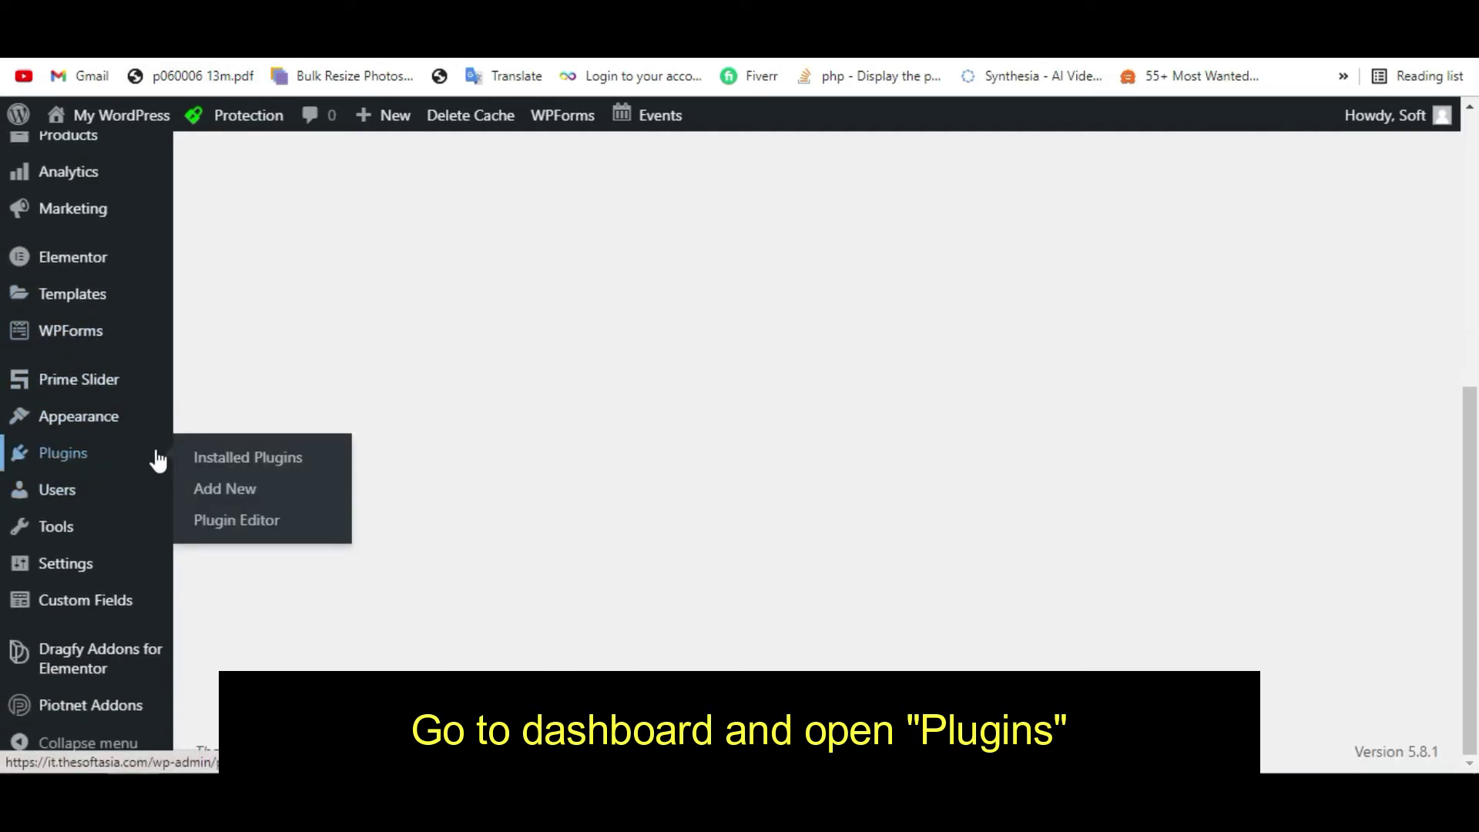
pyautogui.click(125, 454)
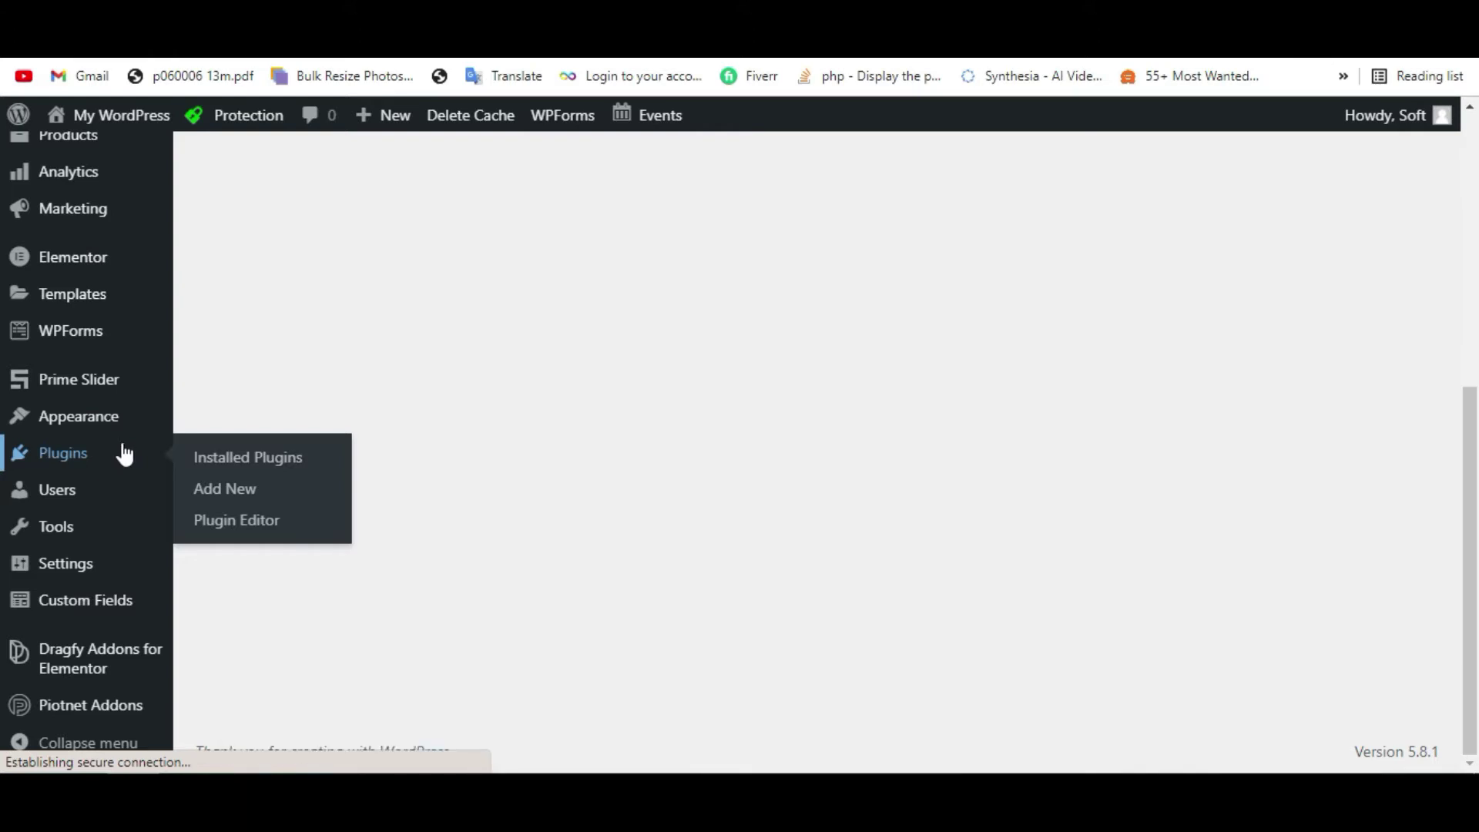
pyautogui.click(344, 178)
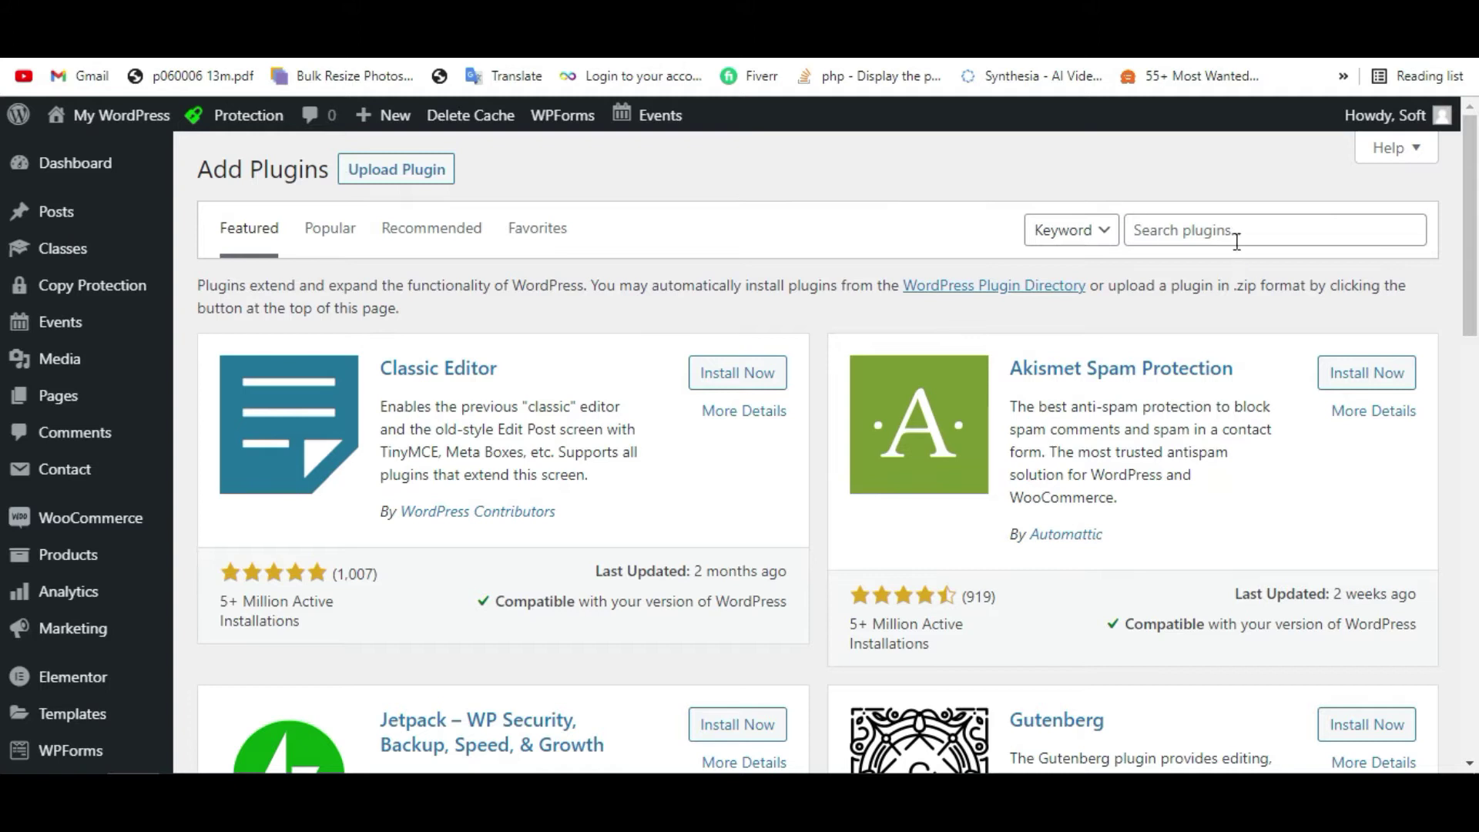
# Step: Search for 'Meks Time ago', then install and activate the plugin
pyautogui.click(1235, 239)
pyautogui.write('Meks T')
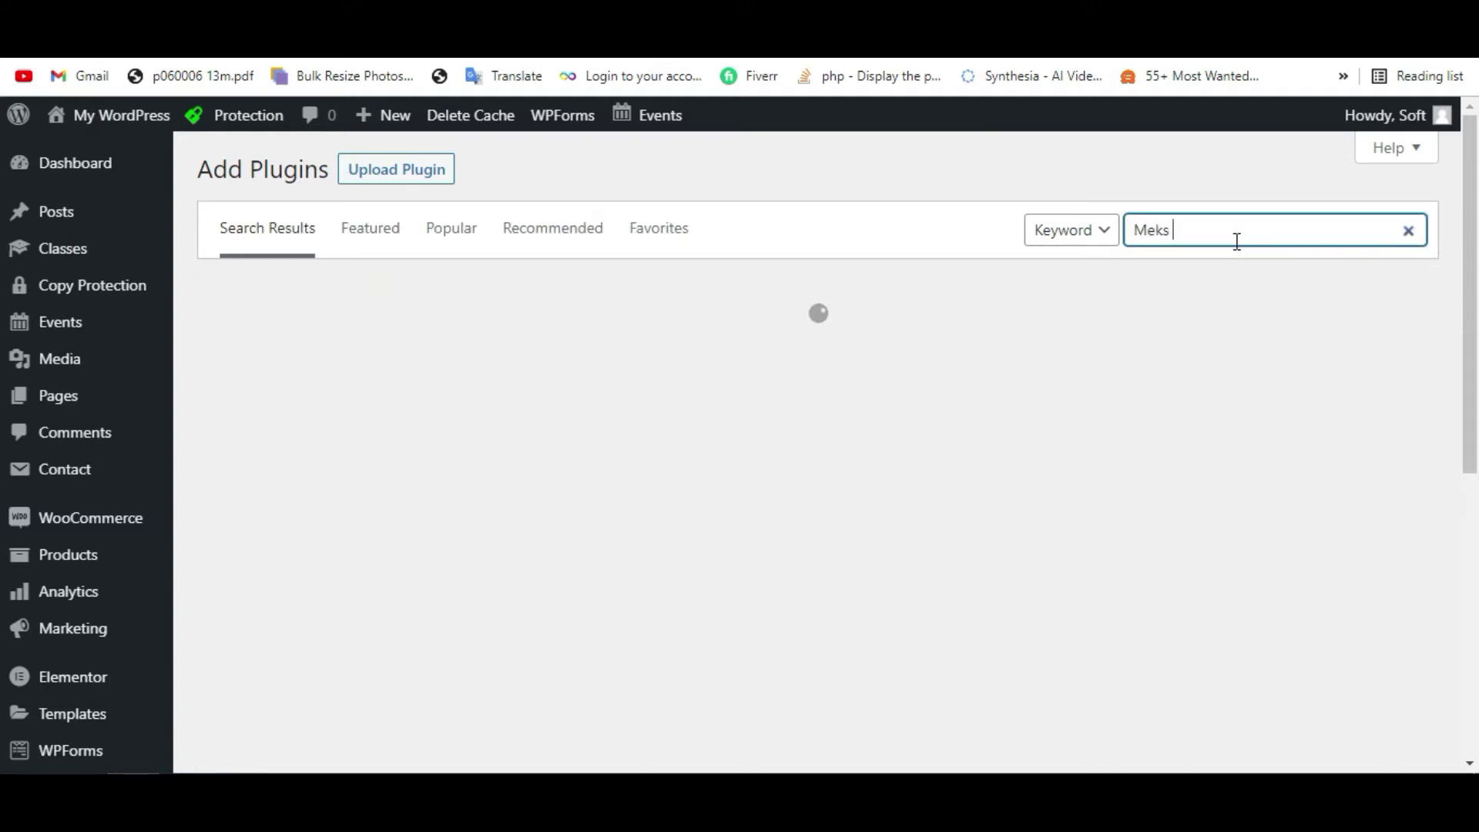
pyautogui.write('ime ago')
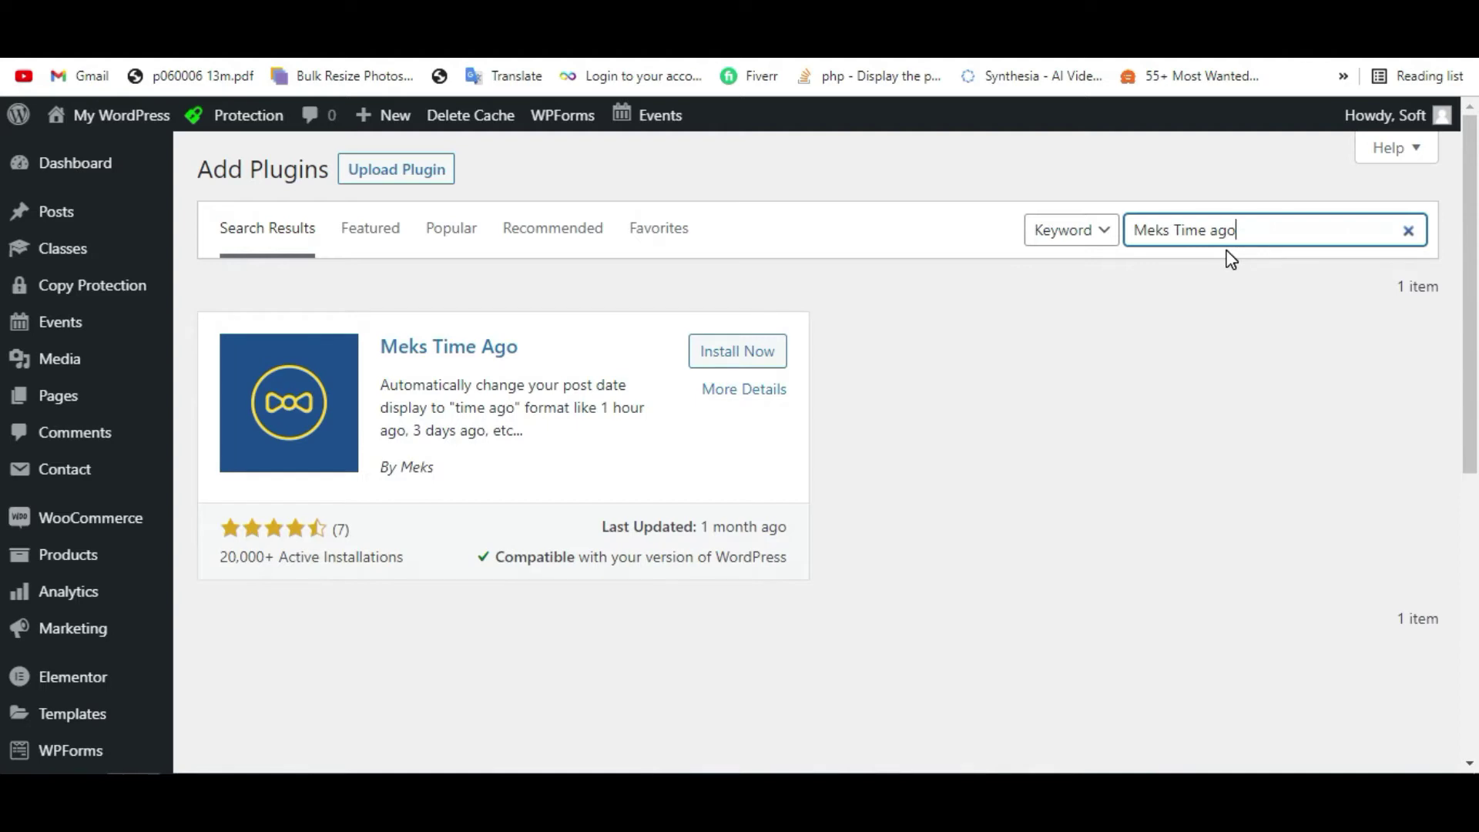
pyautogui.click(744, 356)
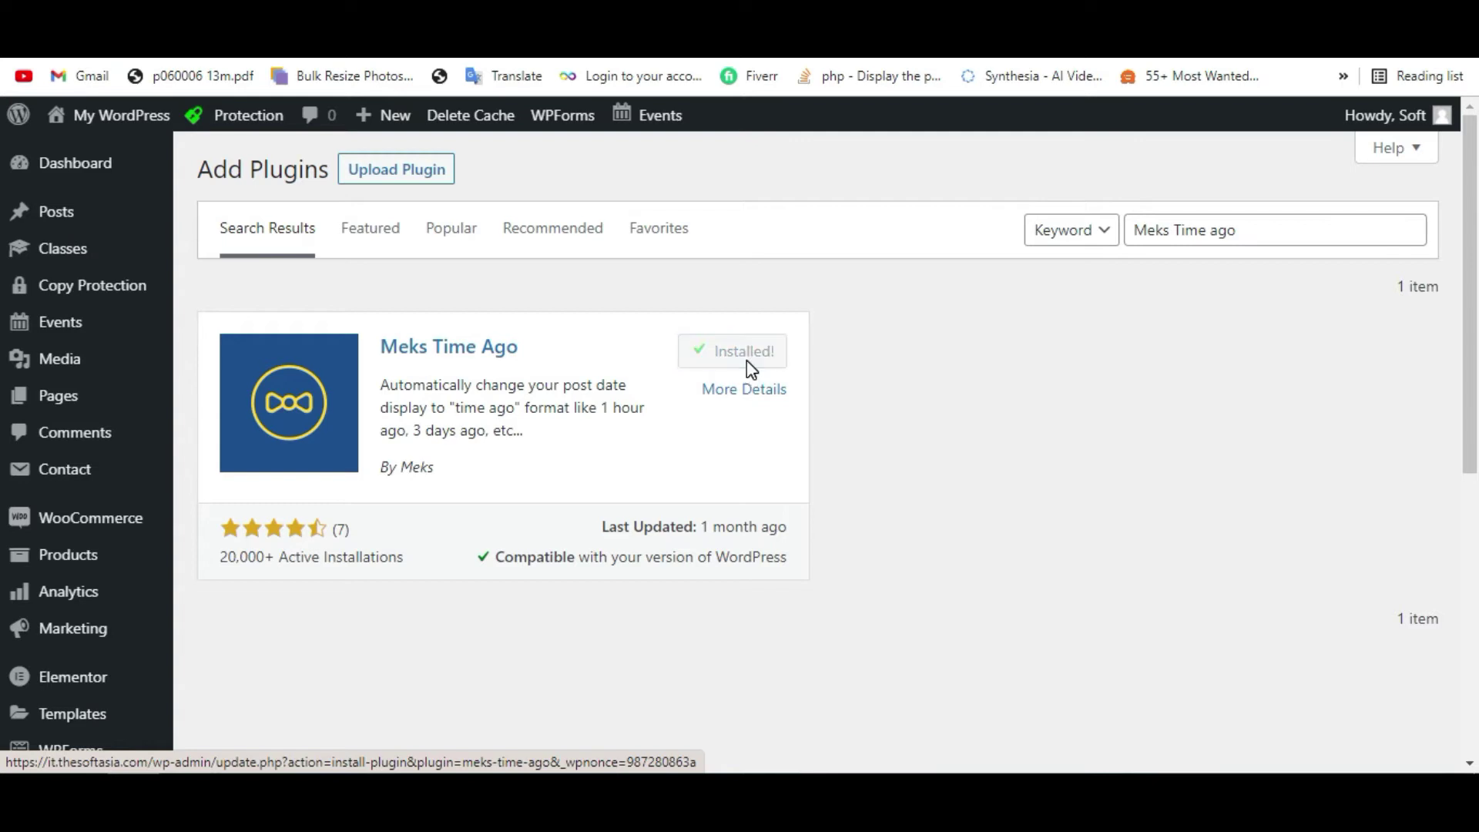
pyautogui.click(744, 359)
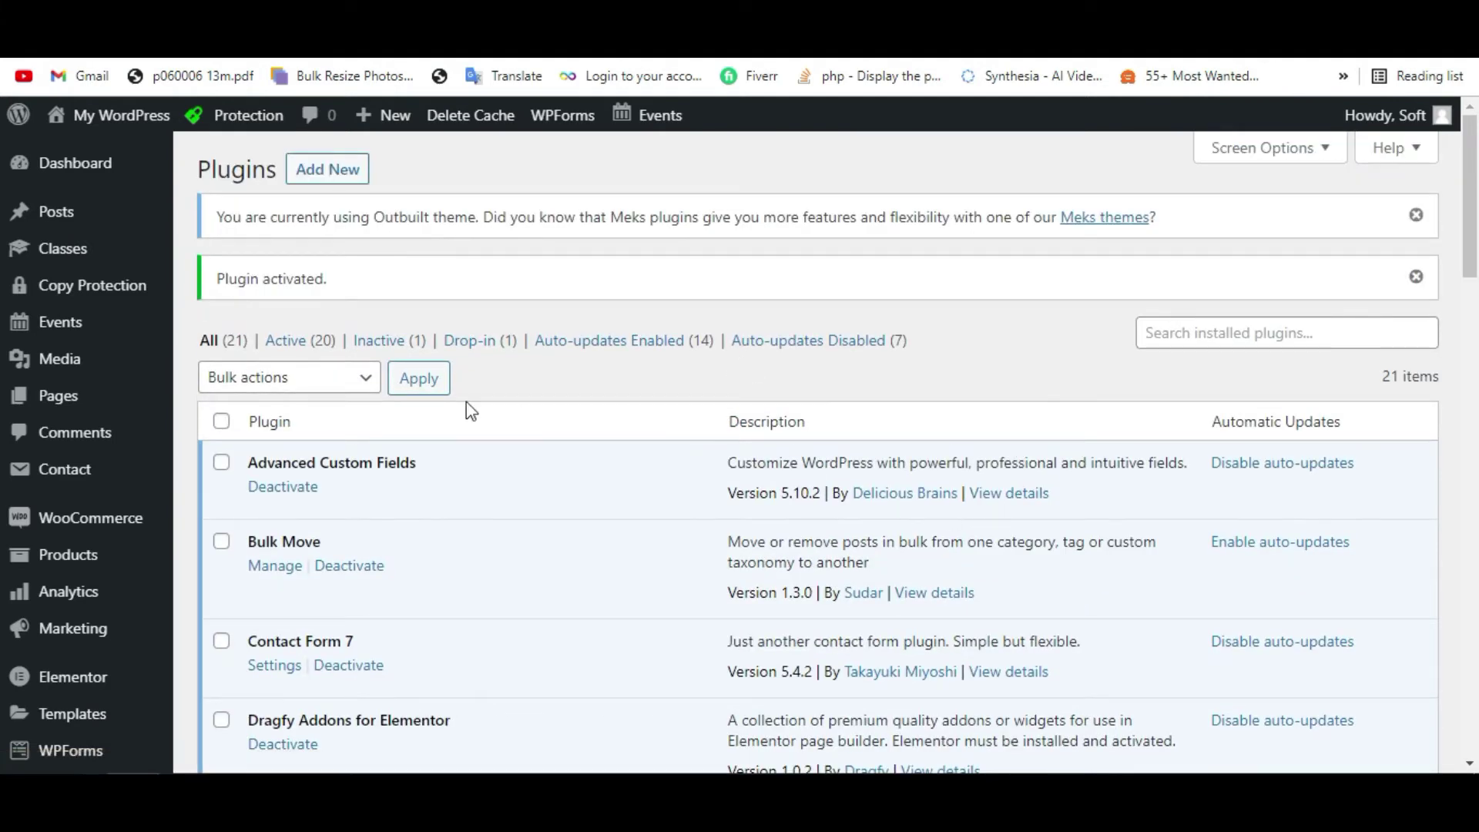
pyautogui.moveTo(76, 164)
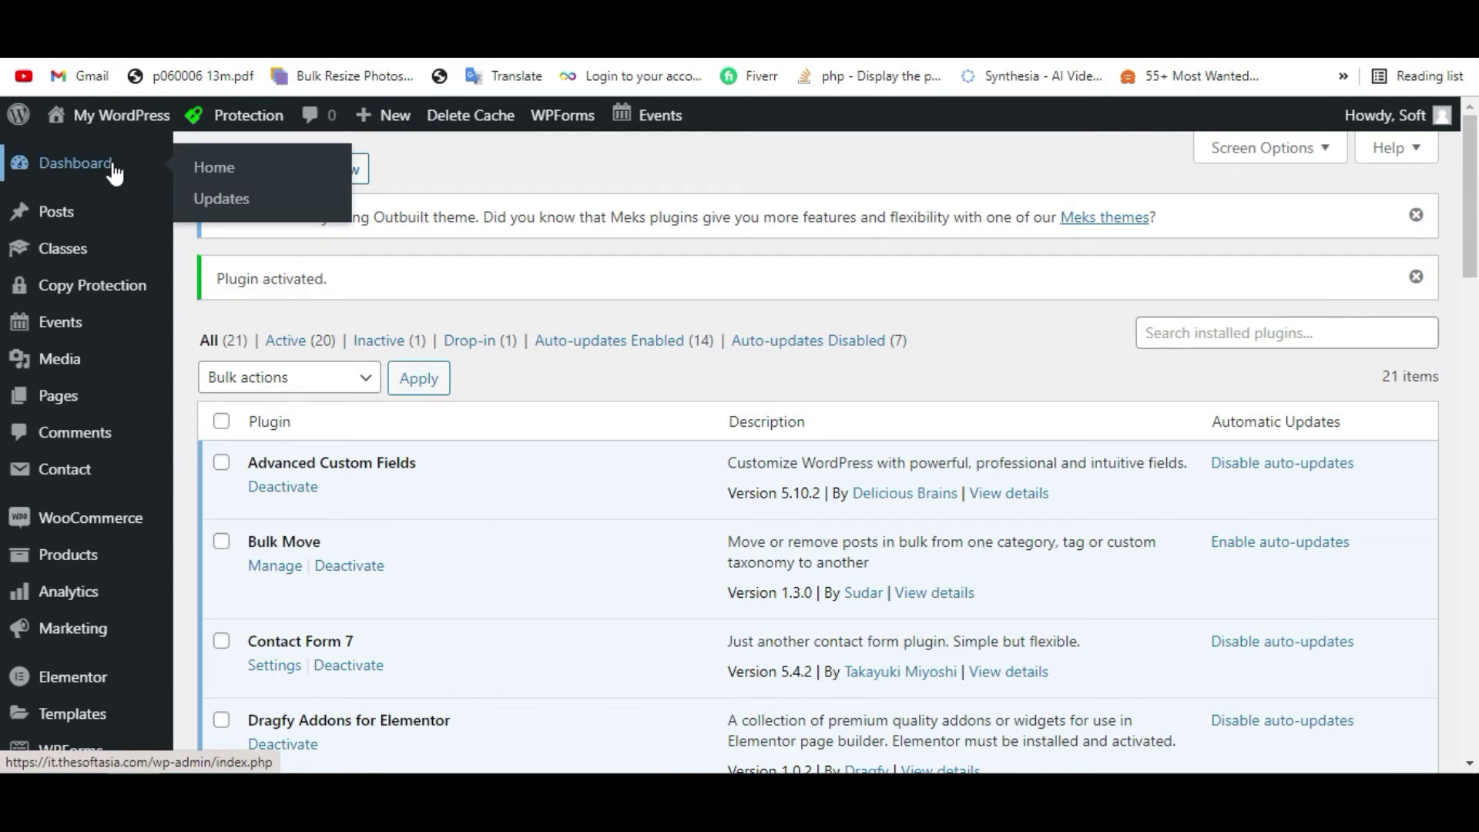
# Step: Open Settings > General from the dashboard and scroll to the Meks Time Ago Options
pyautogui.click(117, 169)
pyautogui.scroll(-3, 112, 389)
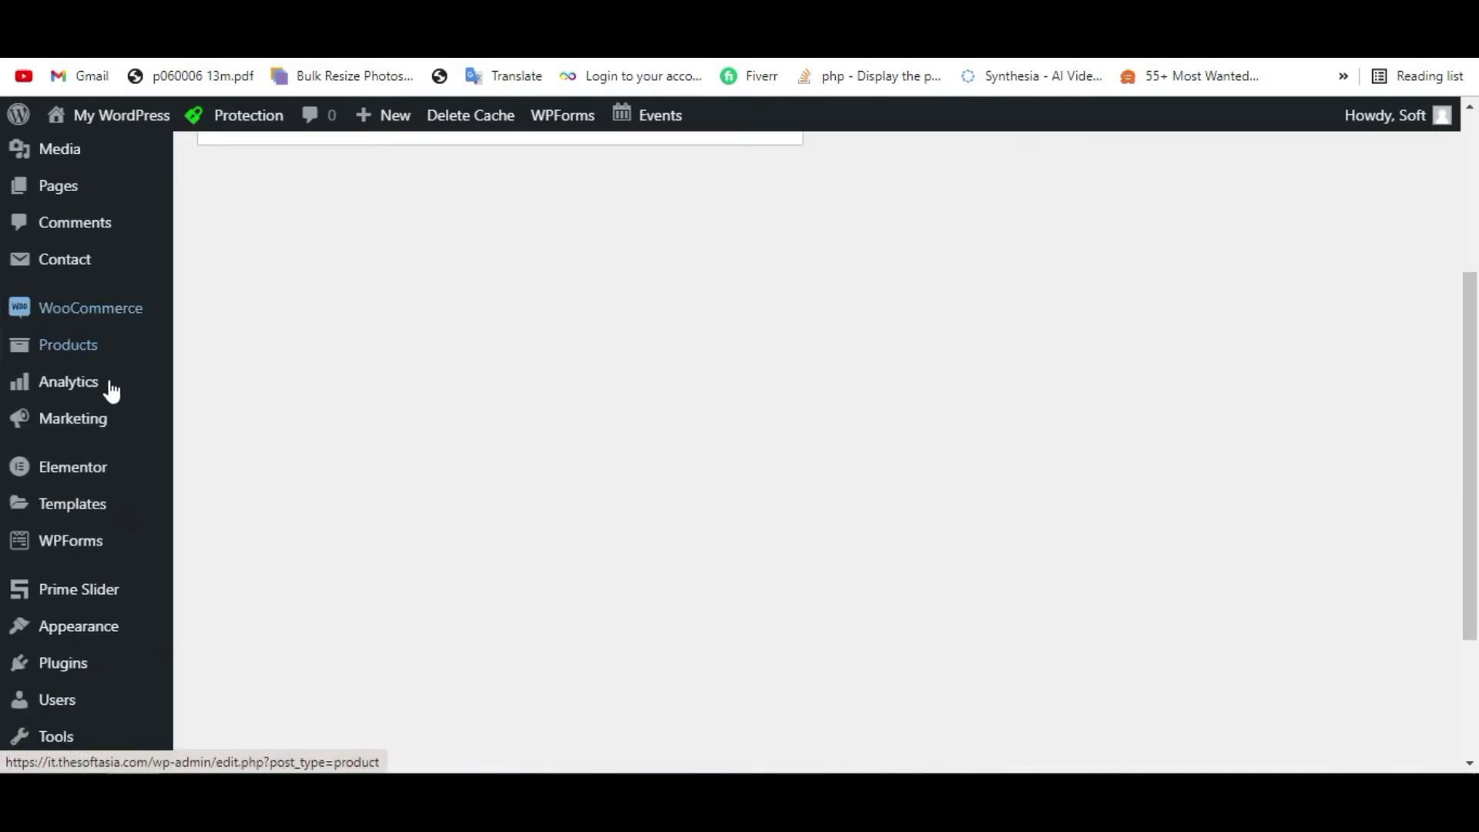
pyautogui.scroll(-3, 95, 416)
pyautogui.moveTo(66, 562)
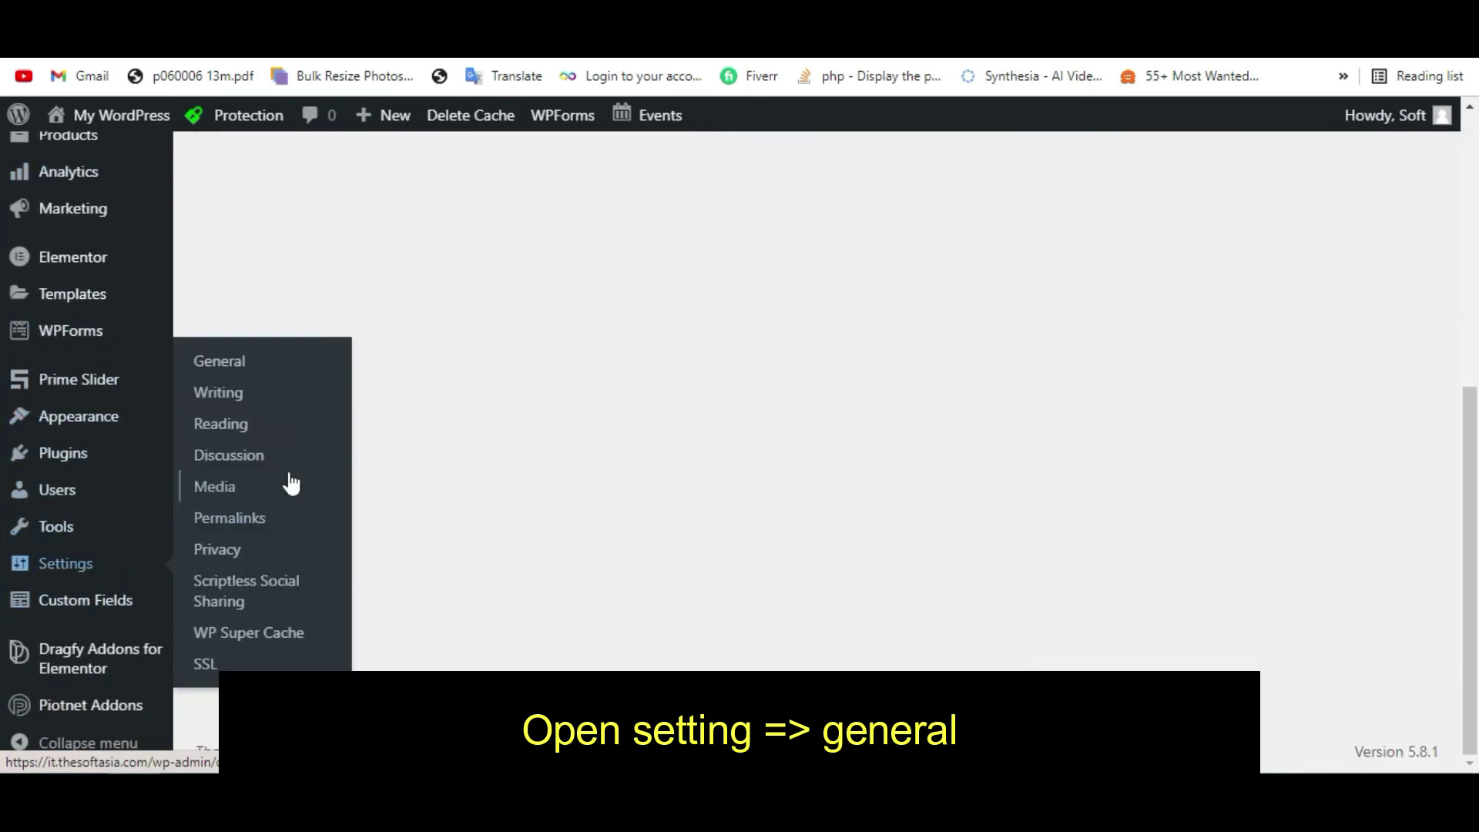
pyautogui.click(216, 361)
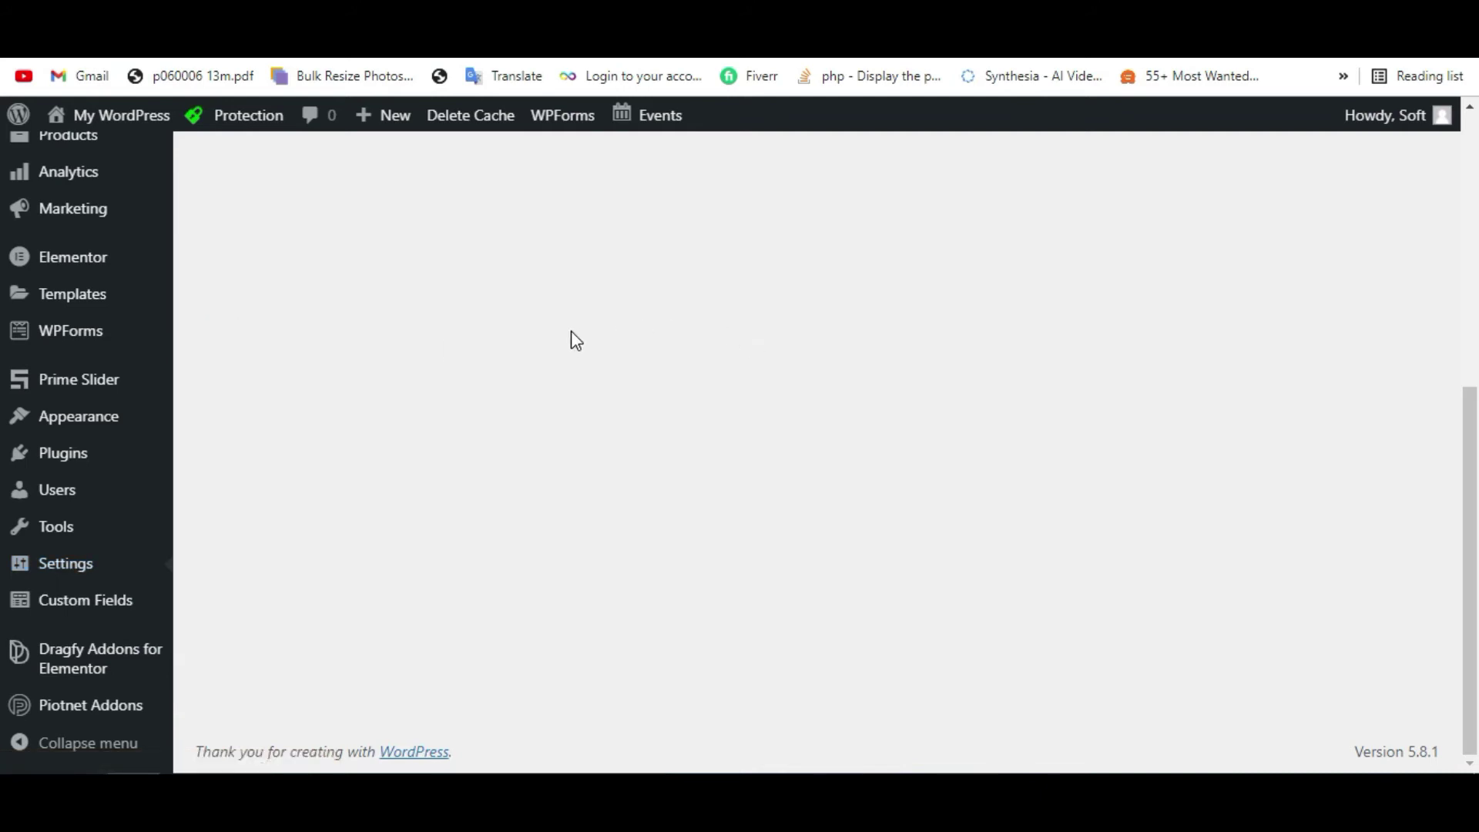
pyautogui.scroll(-5, 570, 342)
pyautogui.scroll(-8, 570, 359)
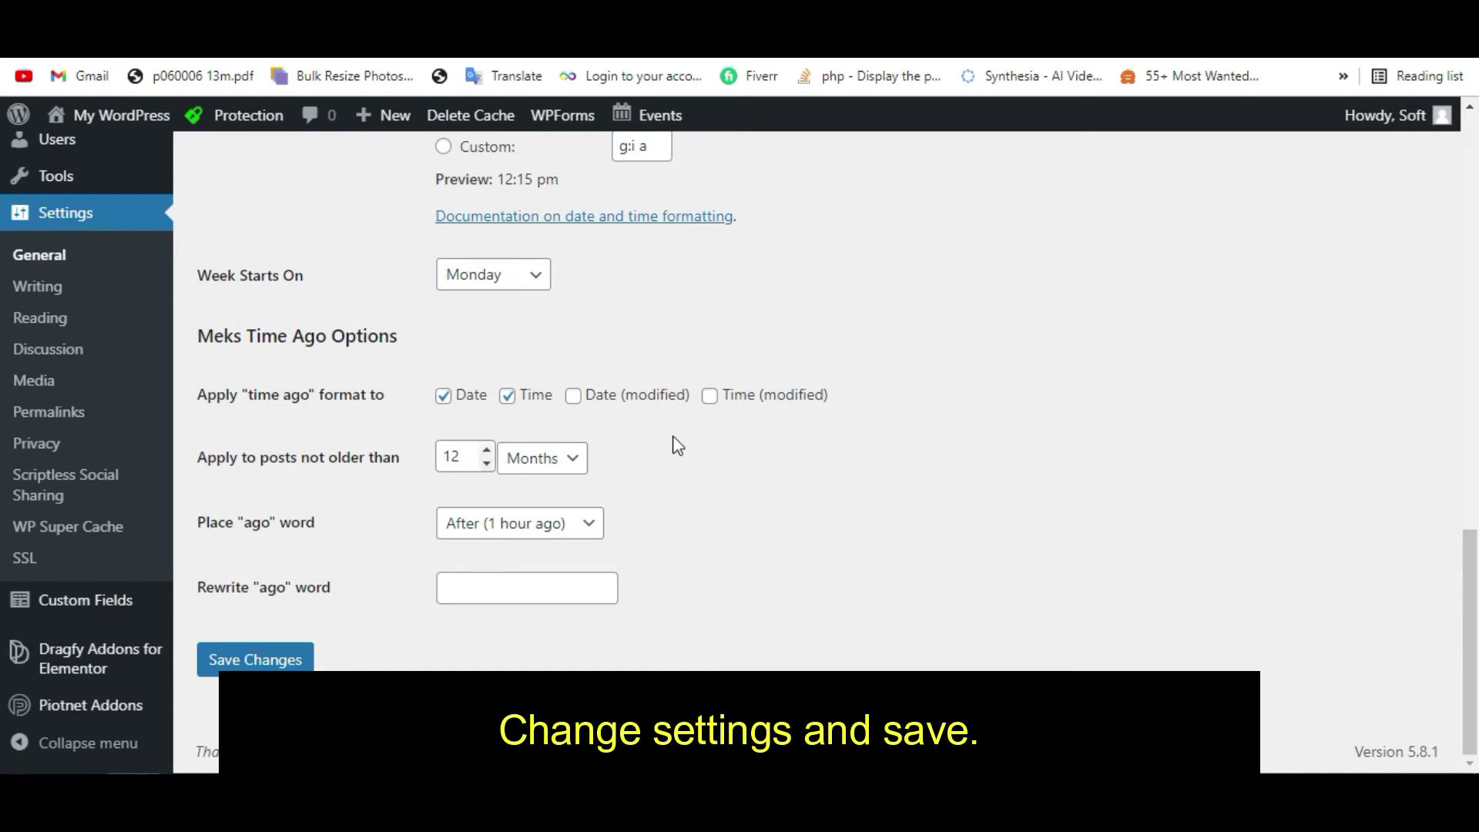
# Step: Keep the 'ago' word placed After, rewrite it as 'Ago', and save the settings
pyautogui.click(550, 530)
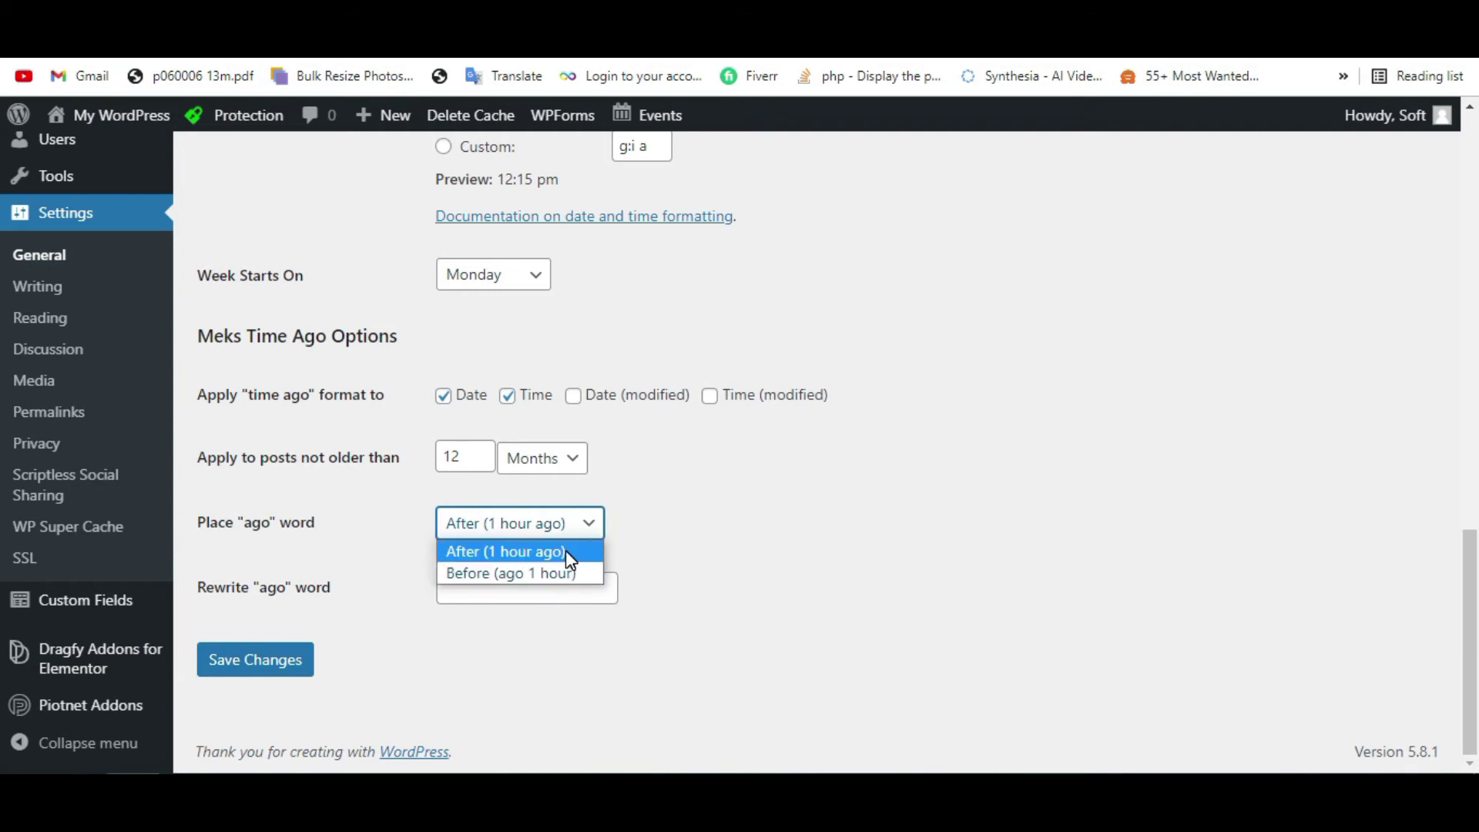
pyautogui.click(624, 554)
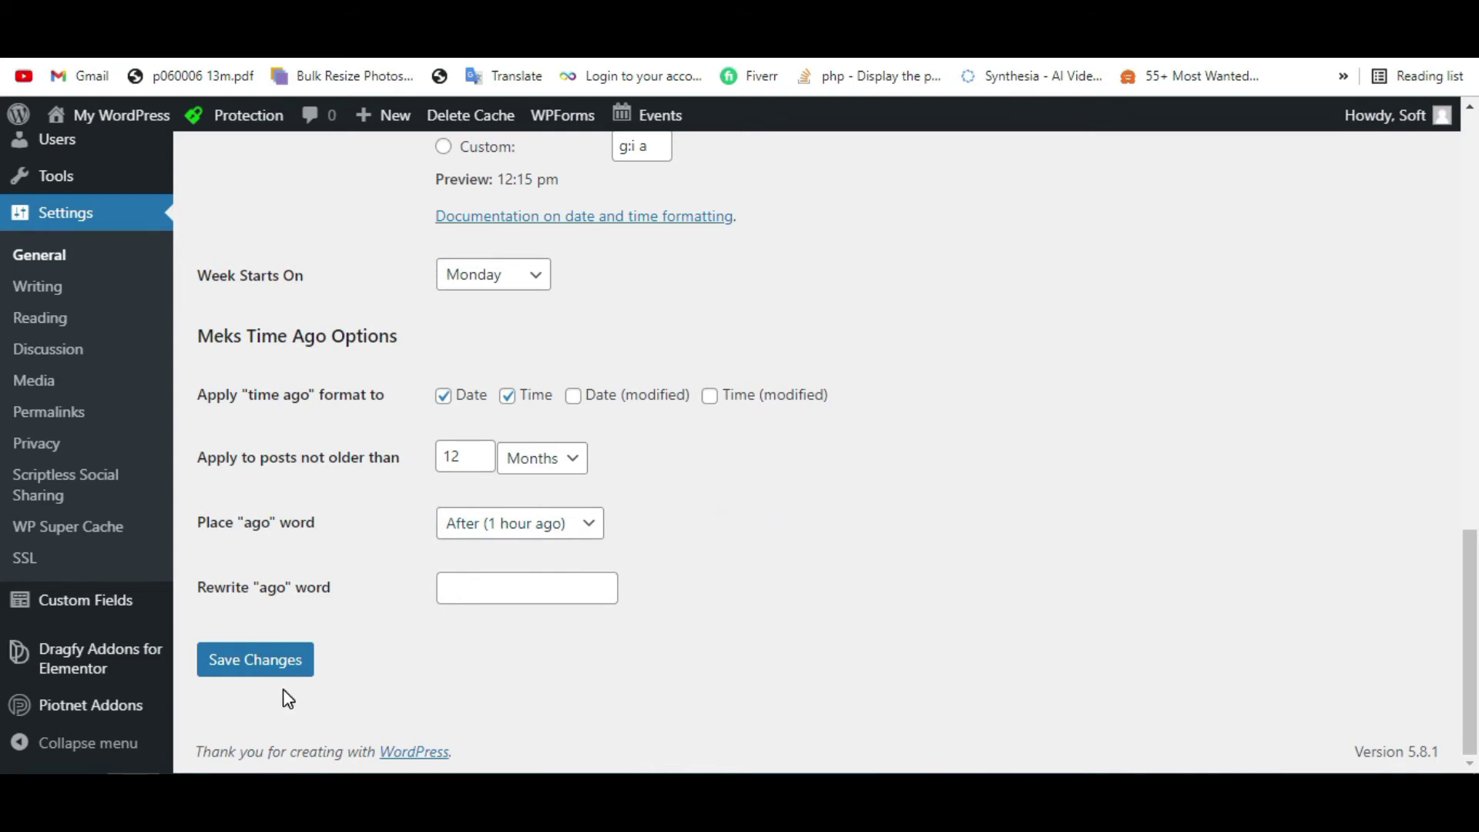
pyautogui.click(533, 589)
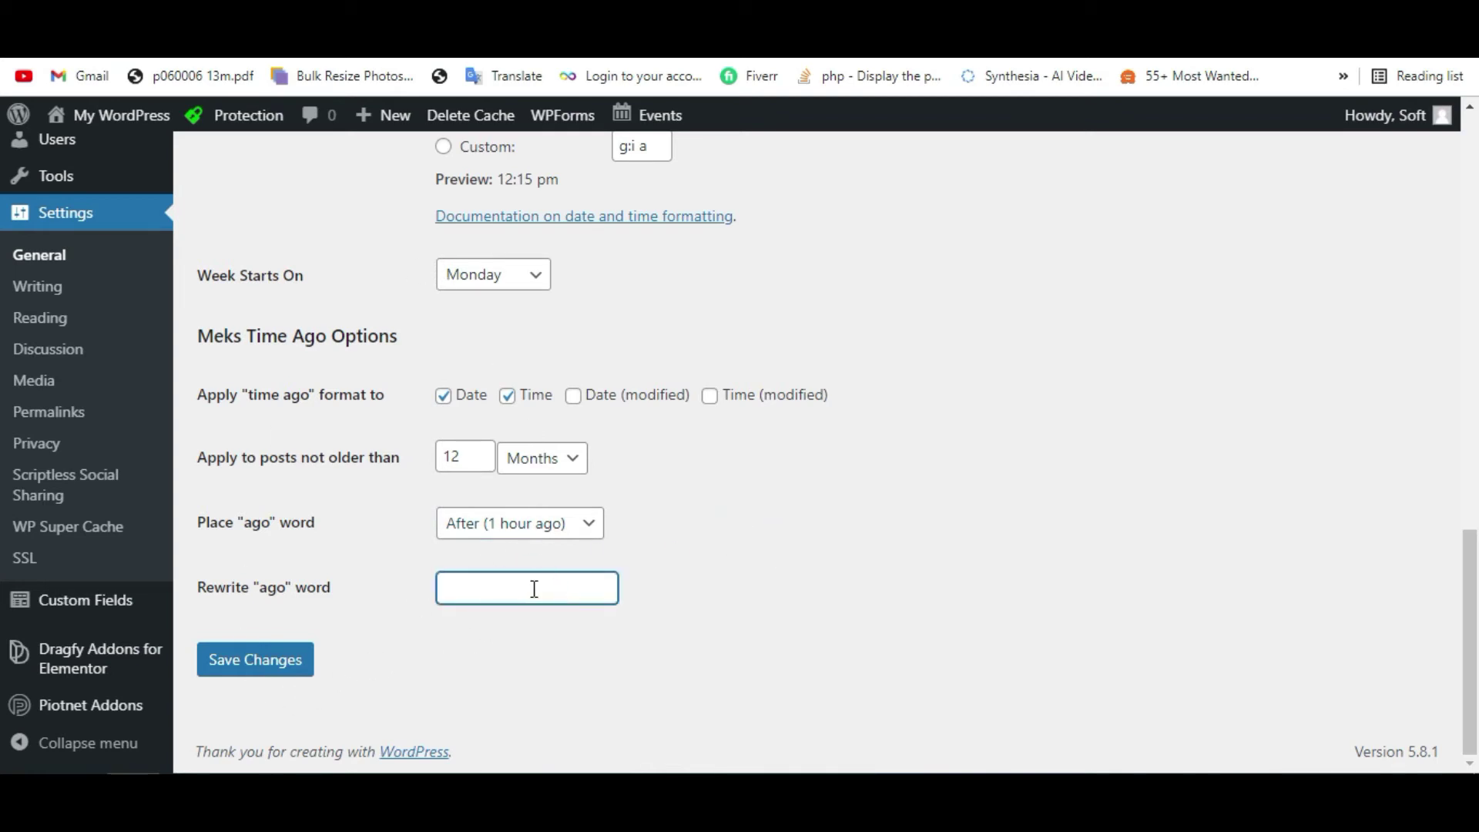
pyautogui.write('Ago')
pyautogui.click(245, 672)
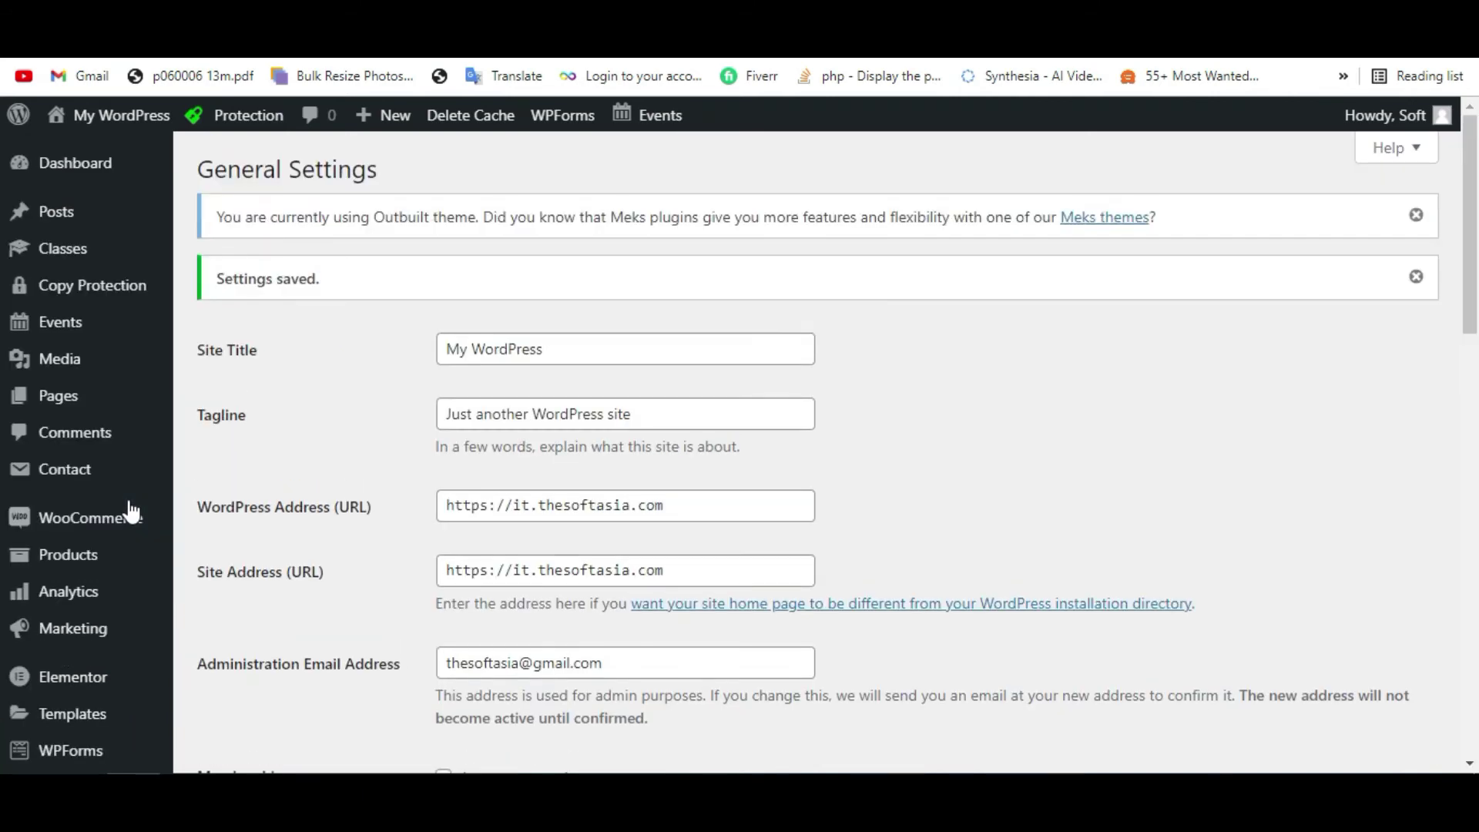
pyautogui.moveTo(56, 211)
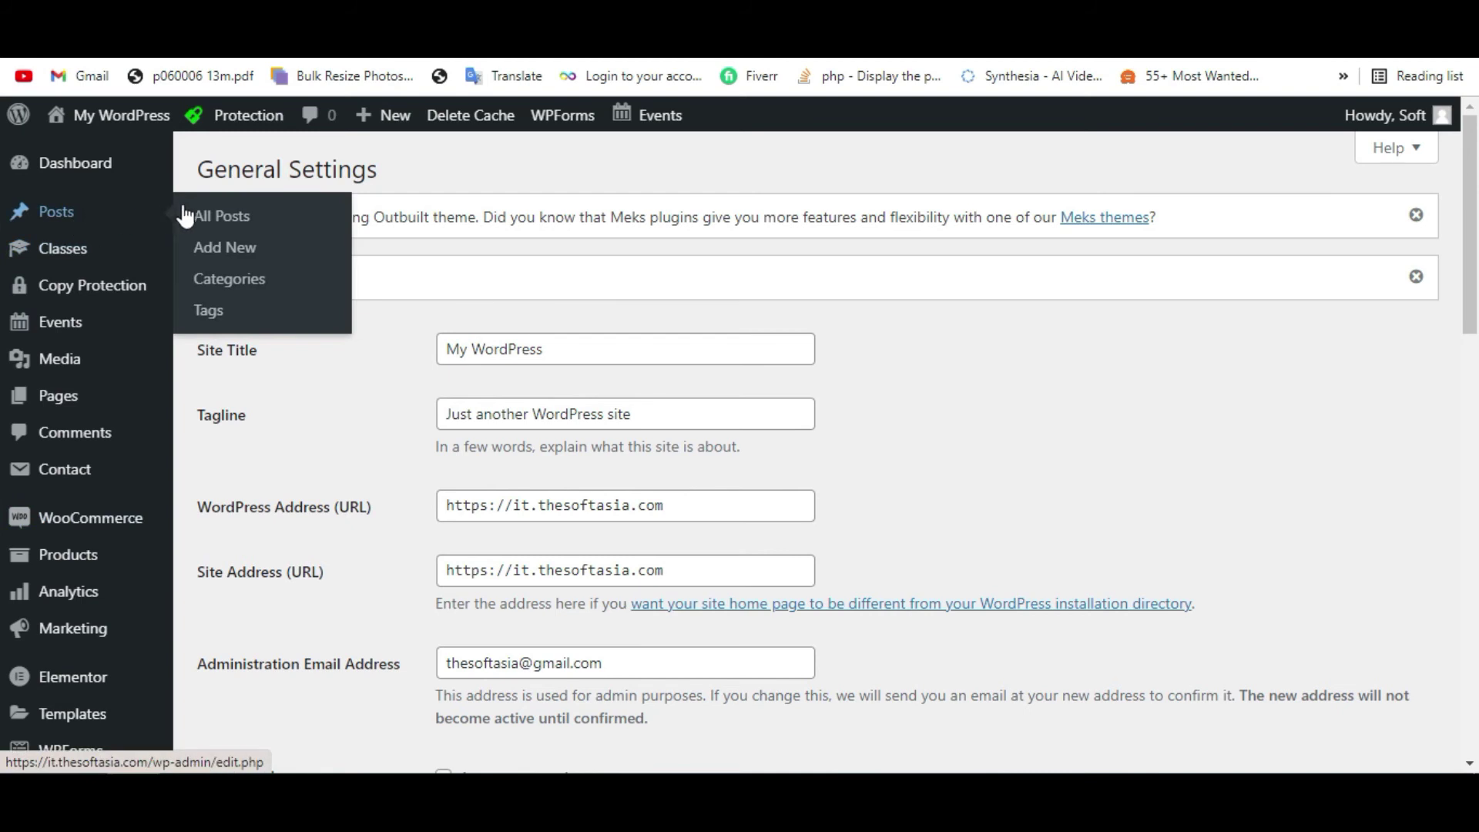
# Step: Paste the title 'How to Display Relative Dates in WordPress' and article body, then publish
pyautogui.click(202, 265)
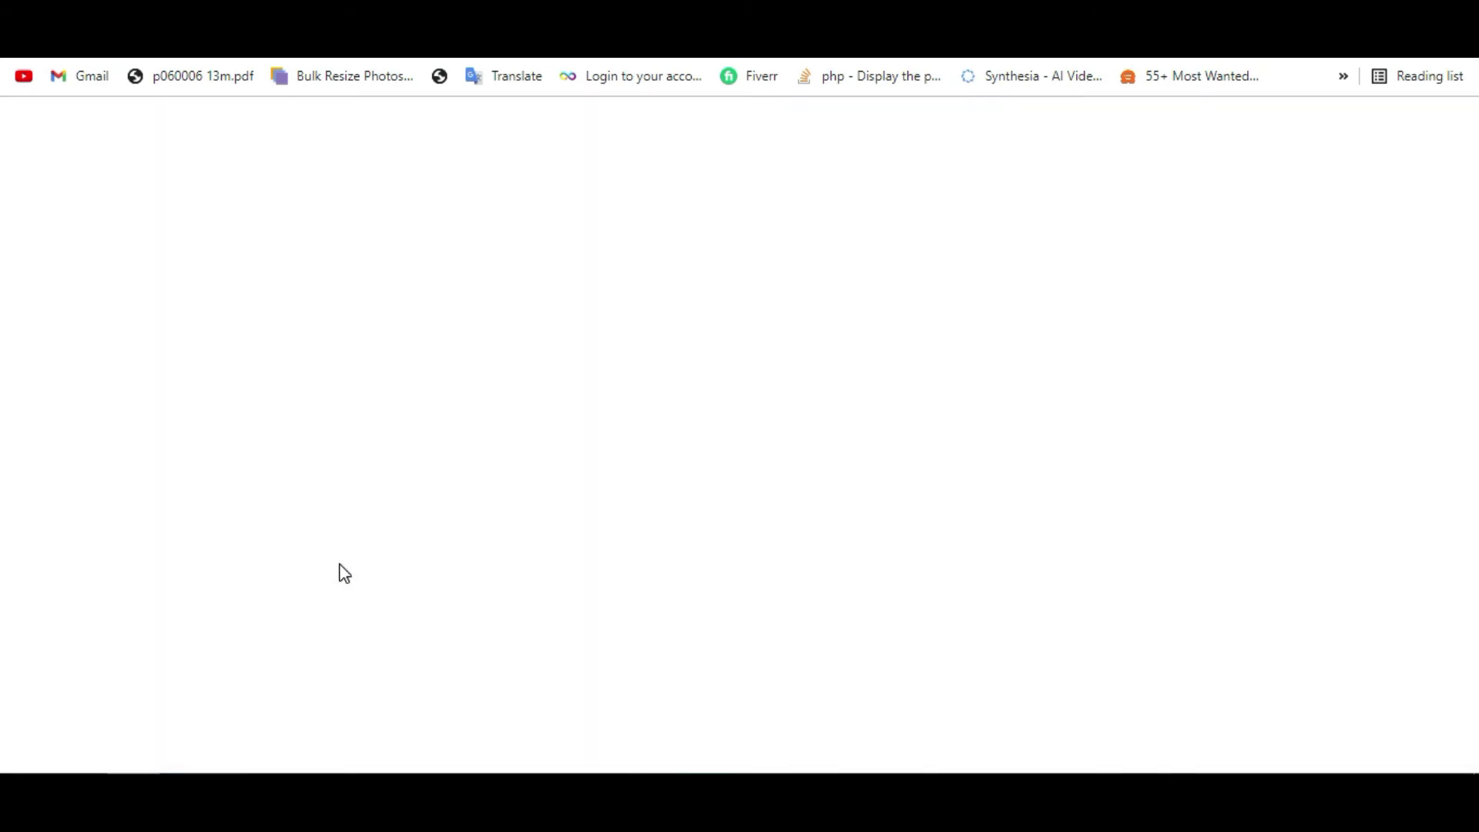
pyautogui.write('How to Display Relative Dates in WordPress')
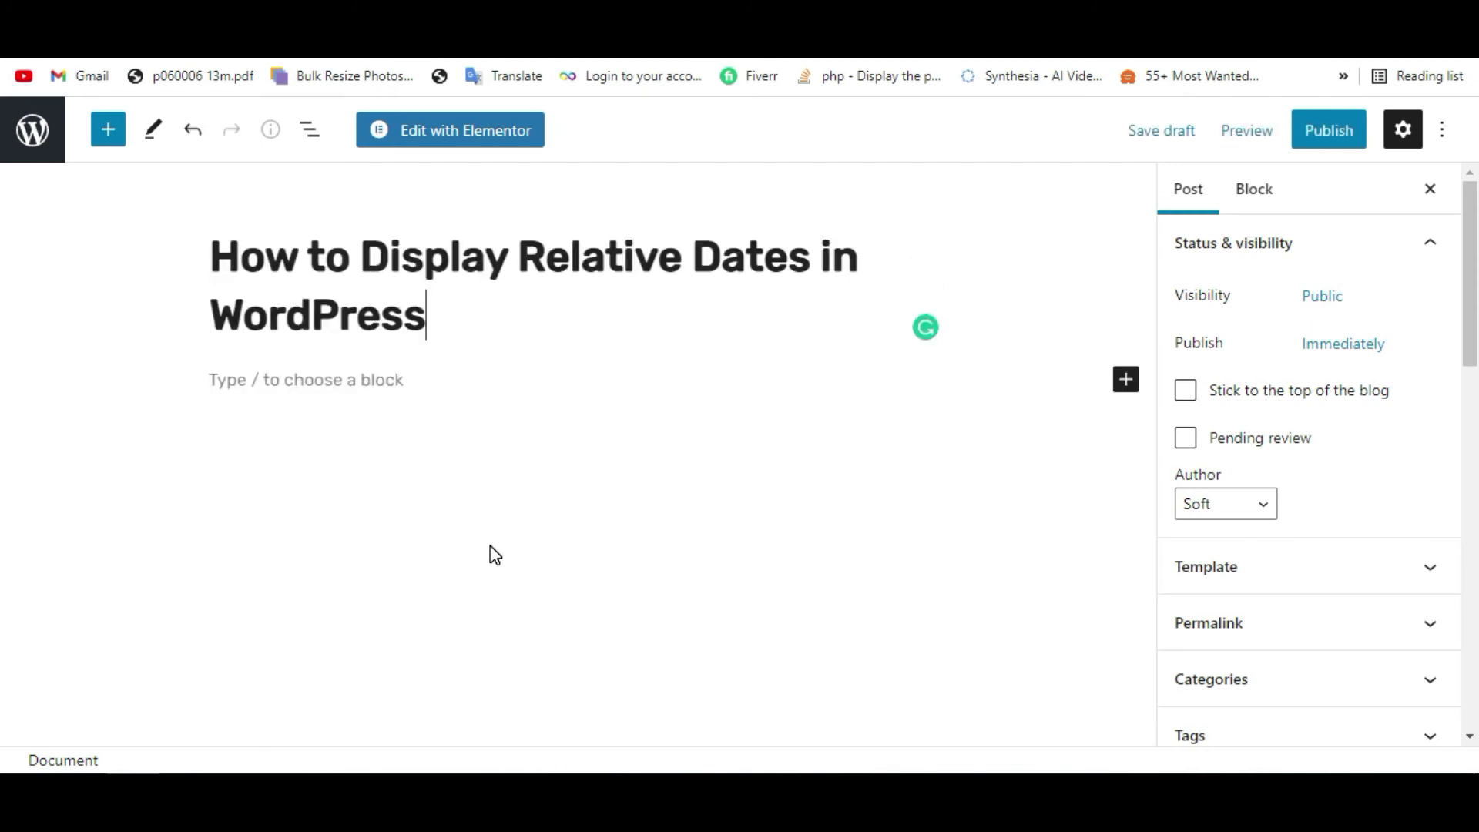
pyautogui.click(447, 423)
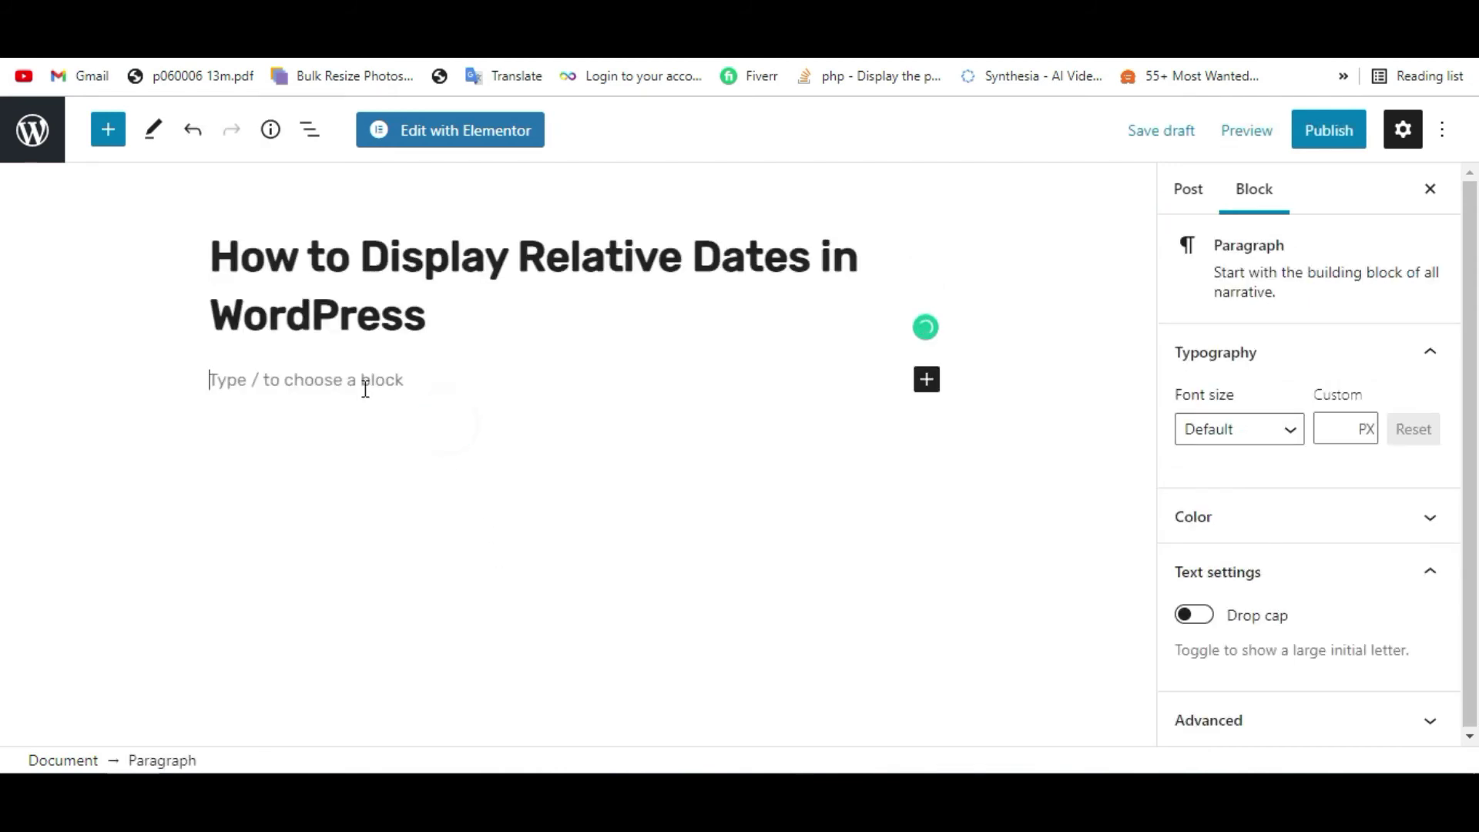
pyautogui.hotkey('ctrl', 'v')
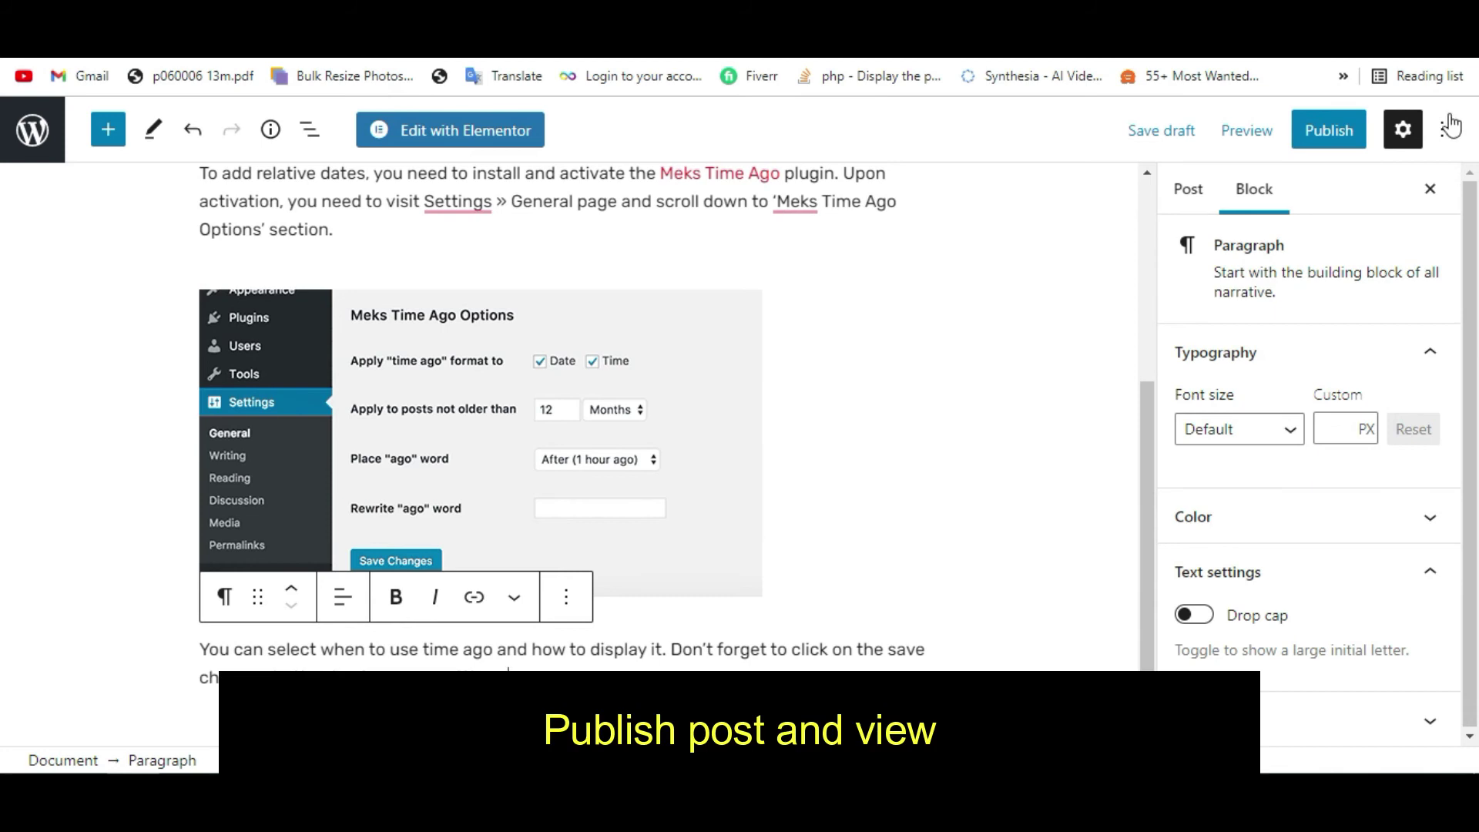
pyautogui.click(1328, 130)
pyautogui.click(1310, 147)
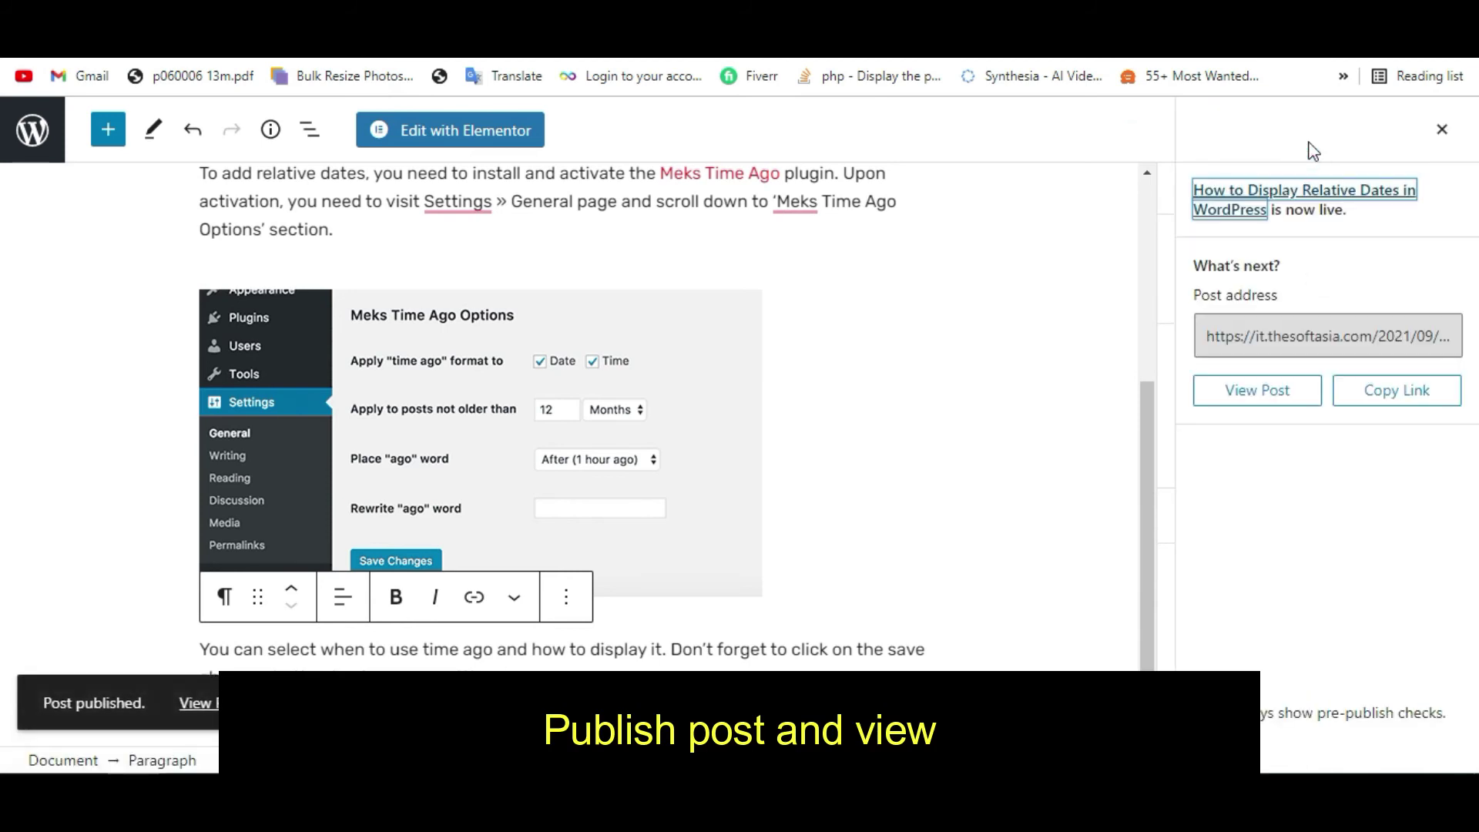
# Step: View the published post and reload it so the byline shows '16 seconds ago'
pyautogui.click(1287, 402)
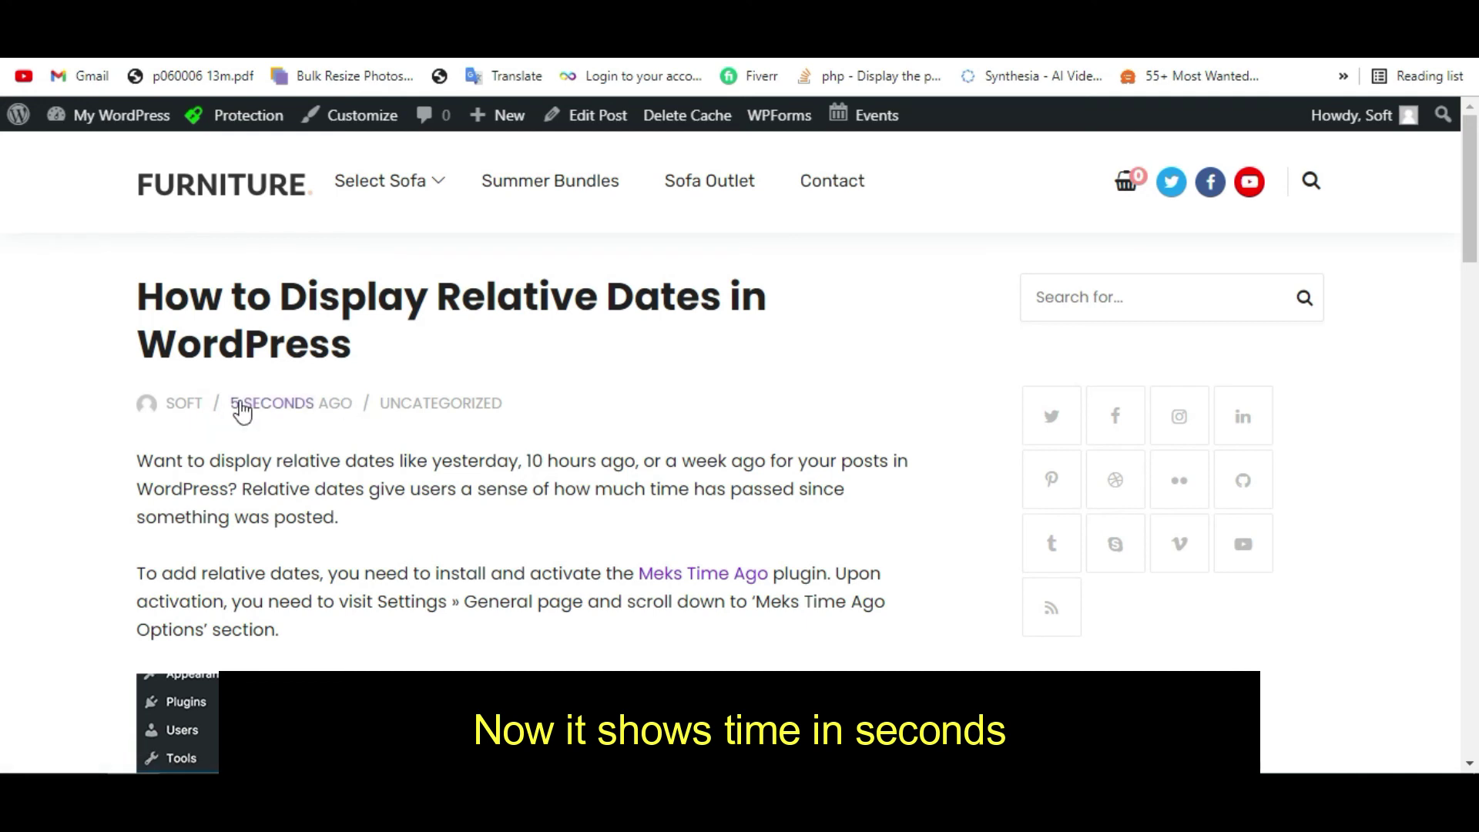
pyautogui.click(112, 117)
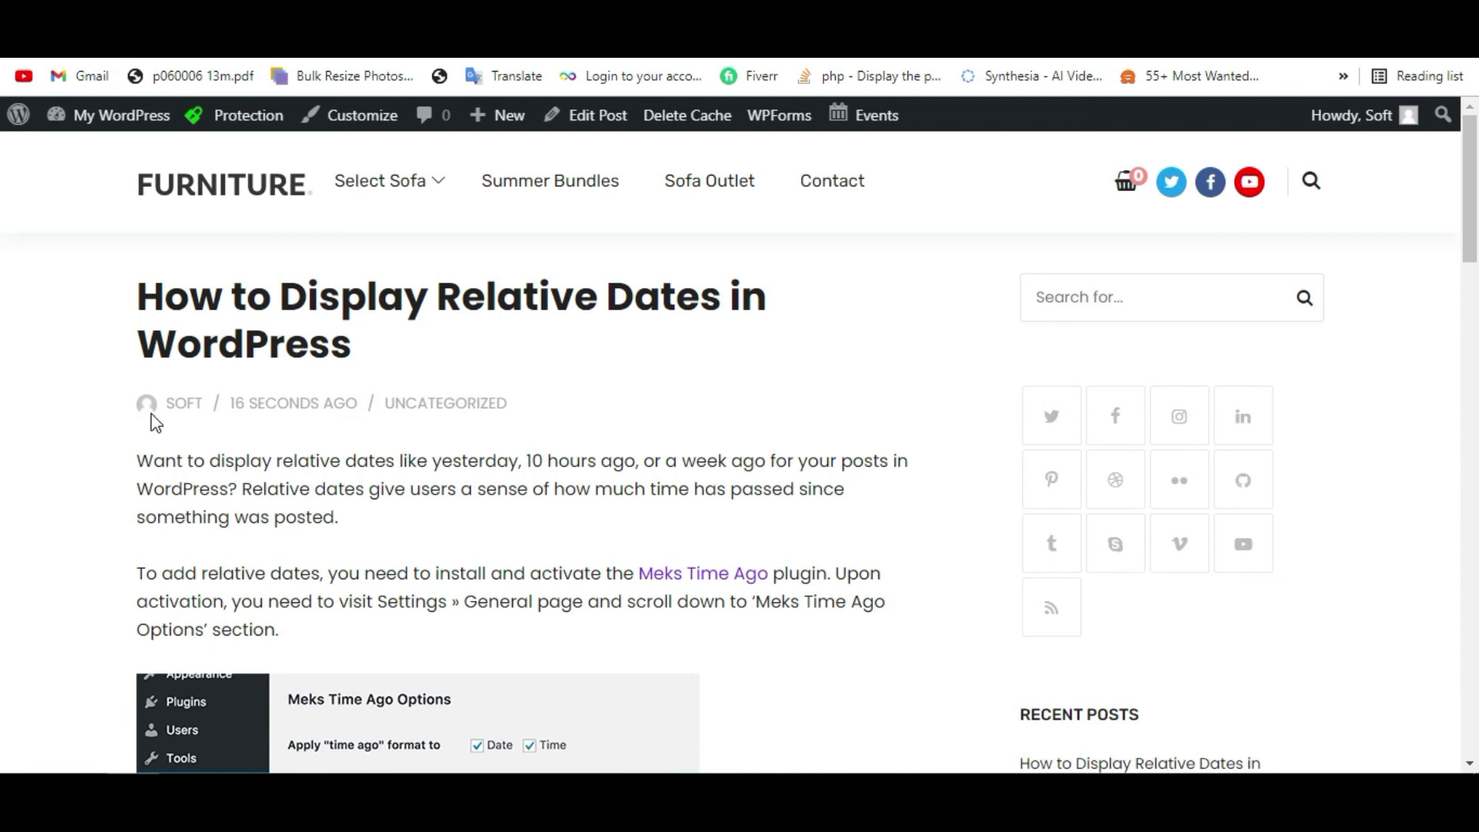
pyautogui.click(93, 46)
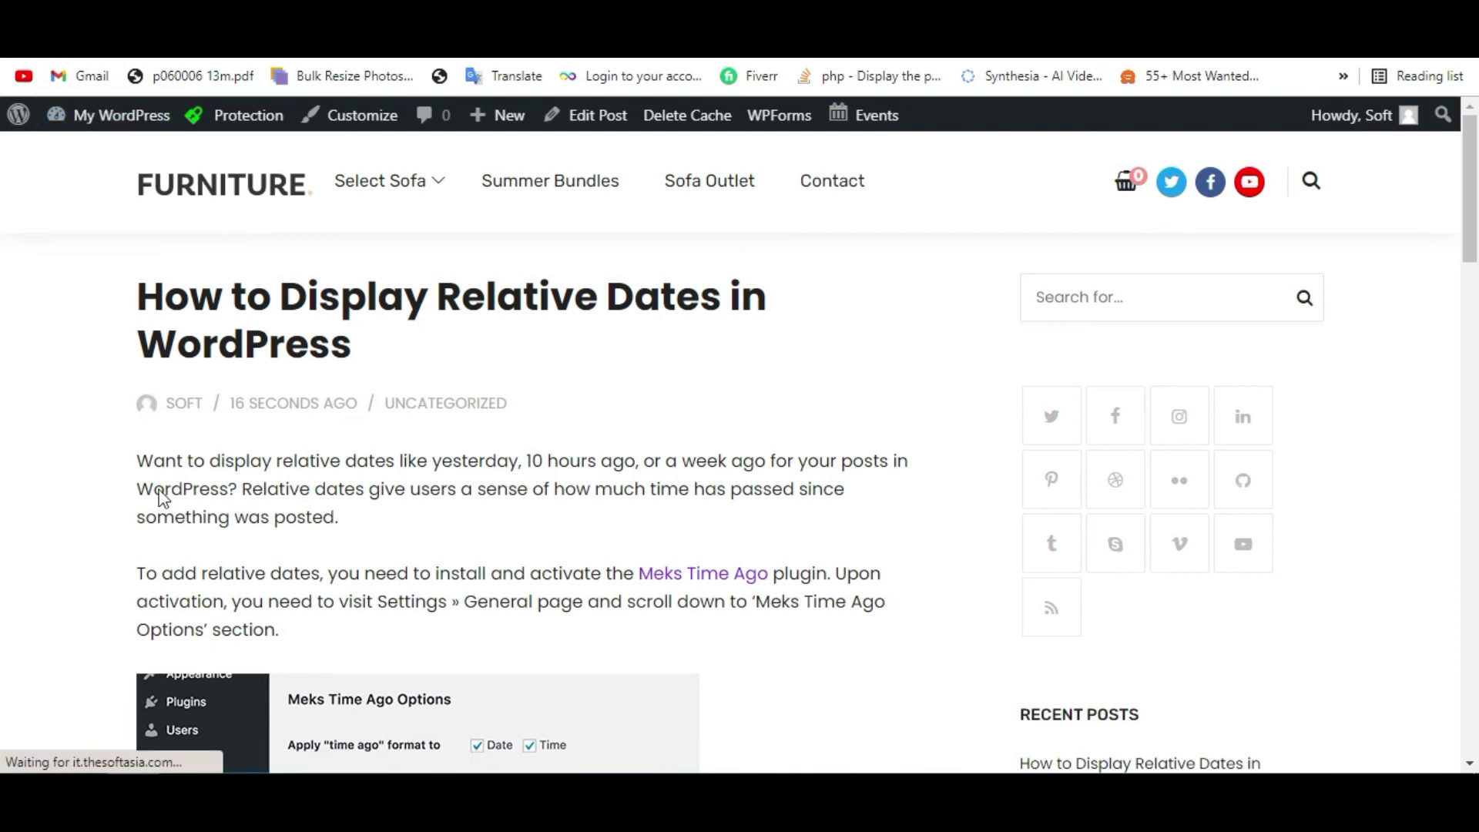